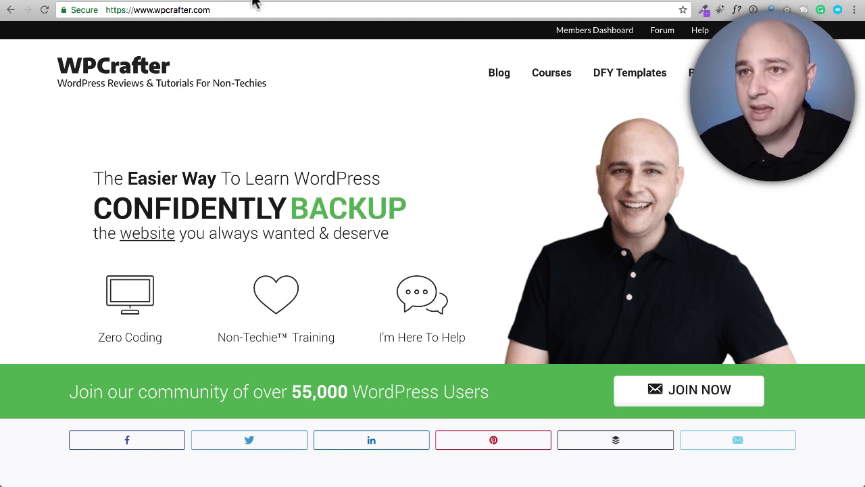
- Compare the Yellow Pencil page on CodeCanyon with the CSS Hero website
left_click(259, 2)
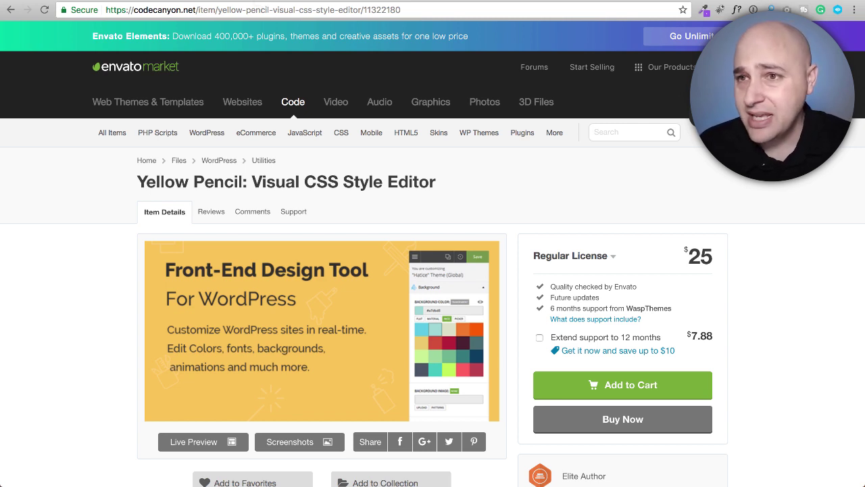
left_click(329, 3)
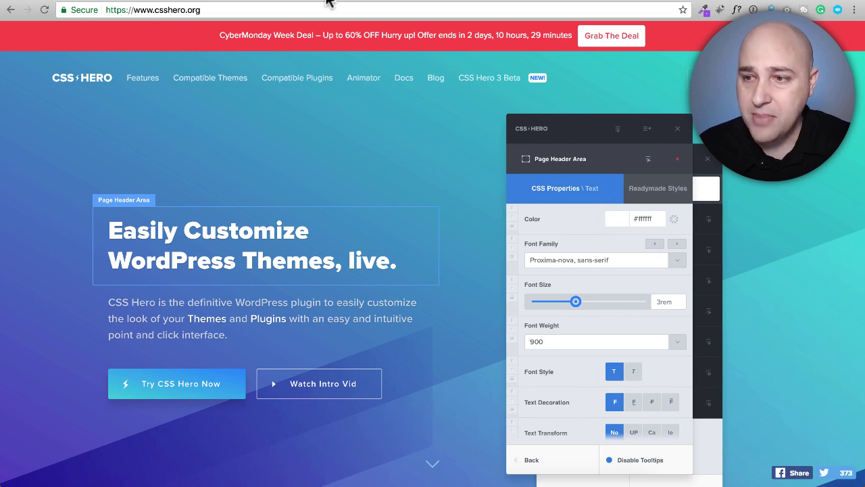
left_click(270, 3)
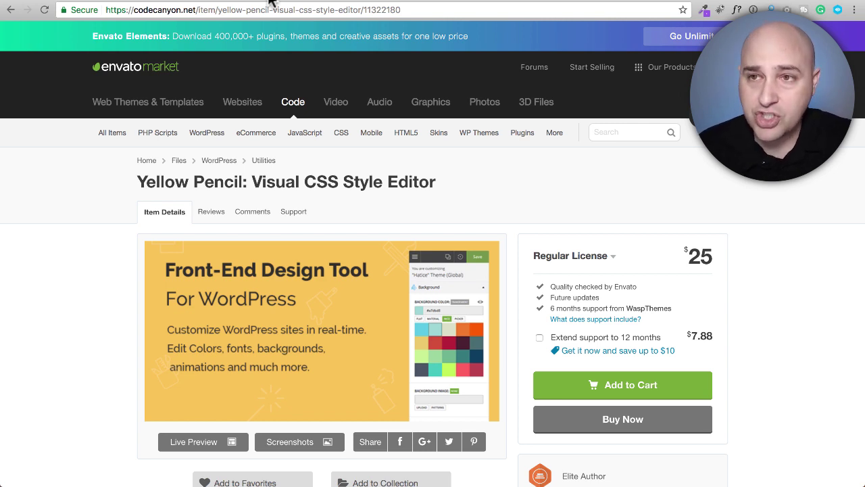
left_click(336, 4)
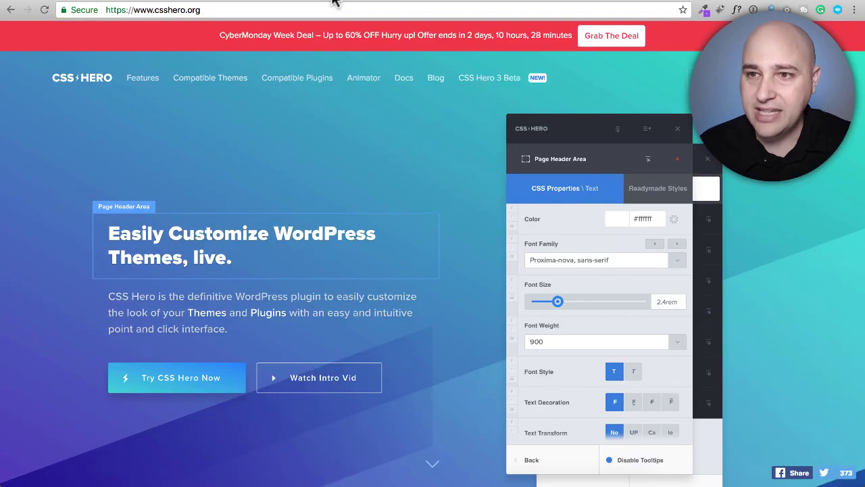
- Look through the CanvasFlip Visual Inspector page on Product Hunt, including its discussion
left_click(393, 3)
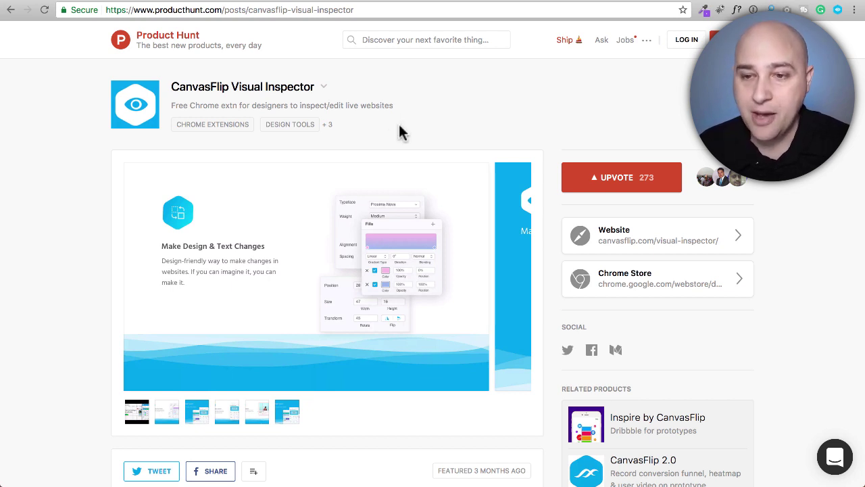
scroll(400, 133, "down", 15)
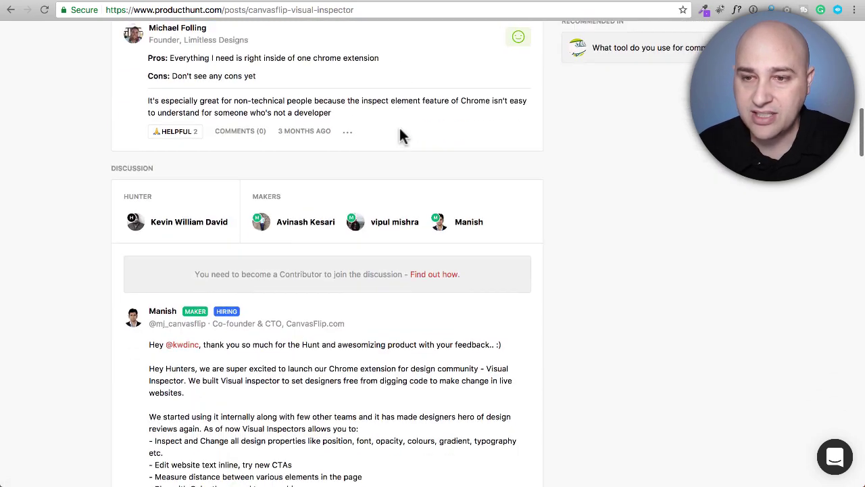
scroll(401, 130, "up", 15)
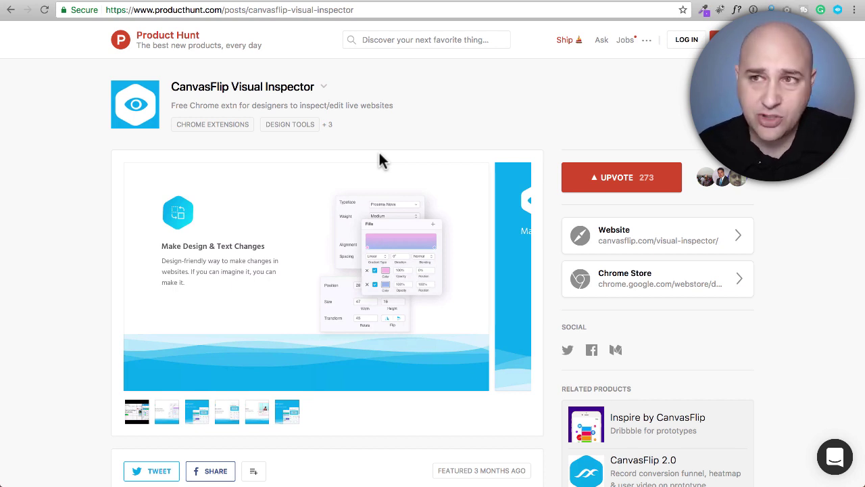
- Review the Visual Inspector website from its introduction through the Fix design bugs section
key("ctrl+Tab")
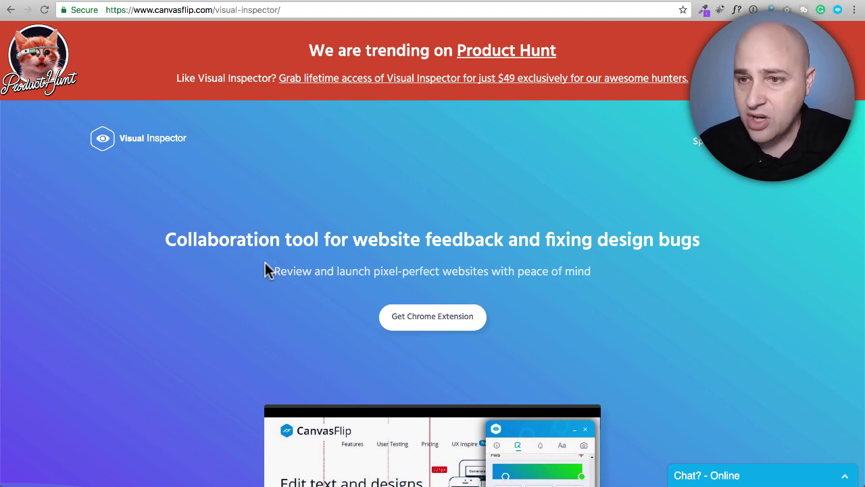
scroll(267, 270, "down", 5)
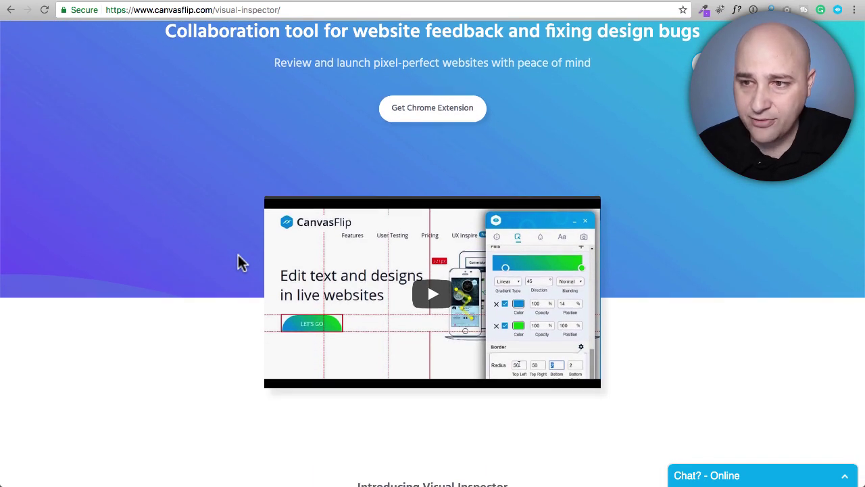
scroll(238, 257, "up", 5)
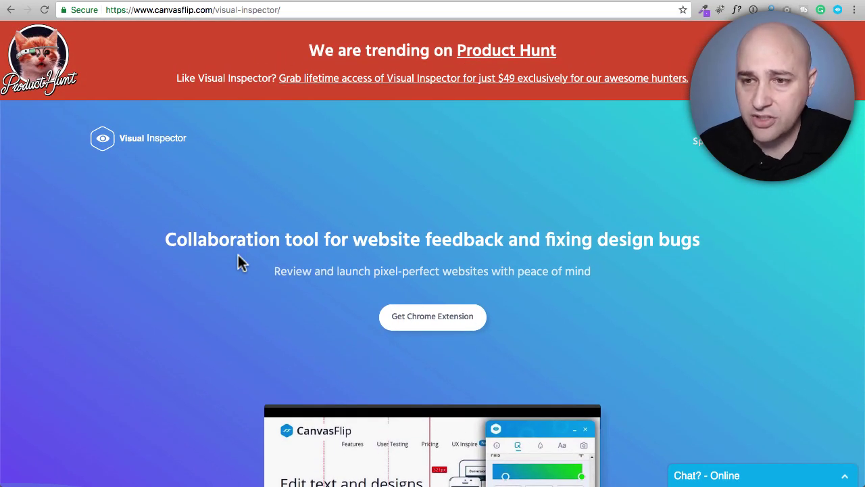
scroll(238, 254, "down", 7)
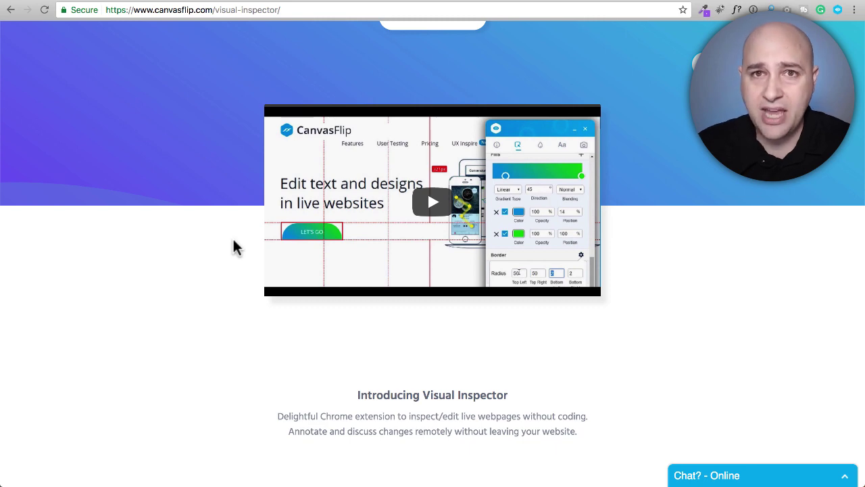
scroll(233, 243, "down", 5)
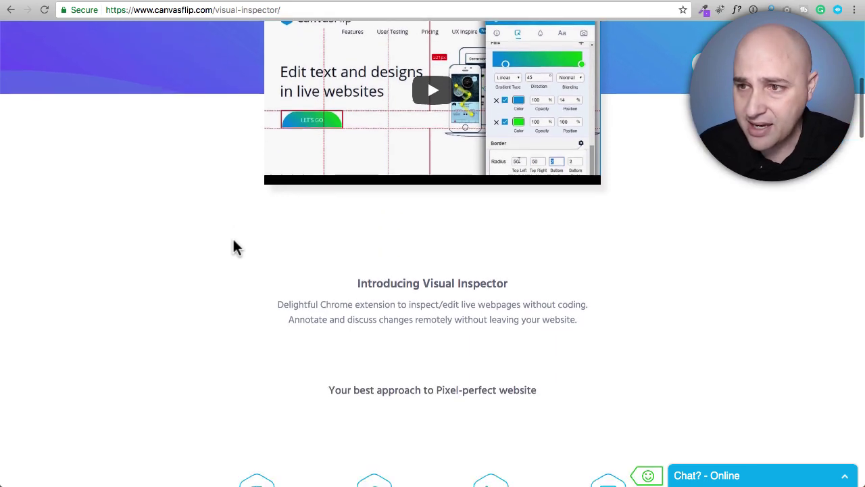
scroll(233, 246, "down", 2)
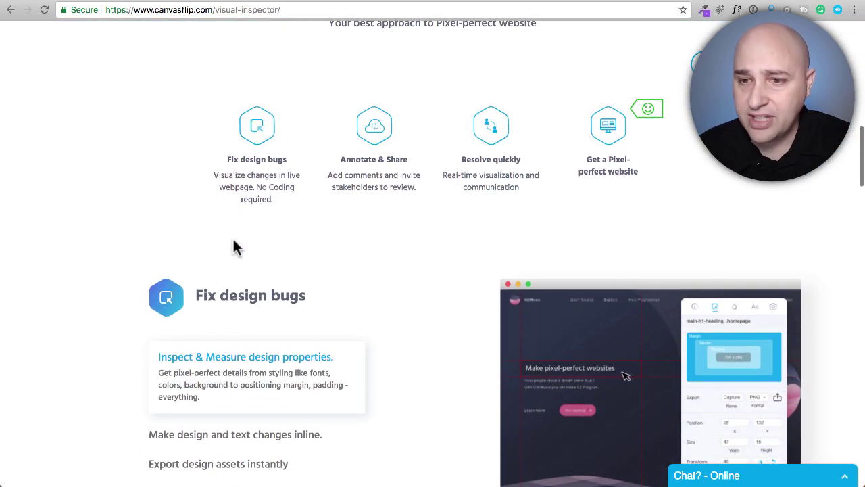
scroll(232, 246, "down", 3)
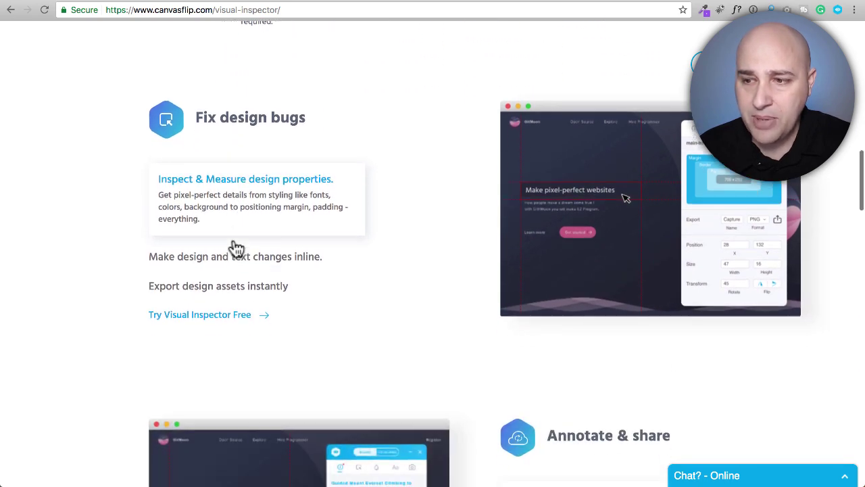
- View the Annotate & share features, including comments as tasks and managing all design changes in one place
scroll(235, 248, "down", 5)
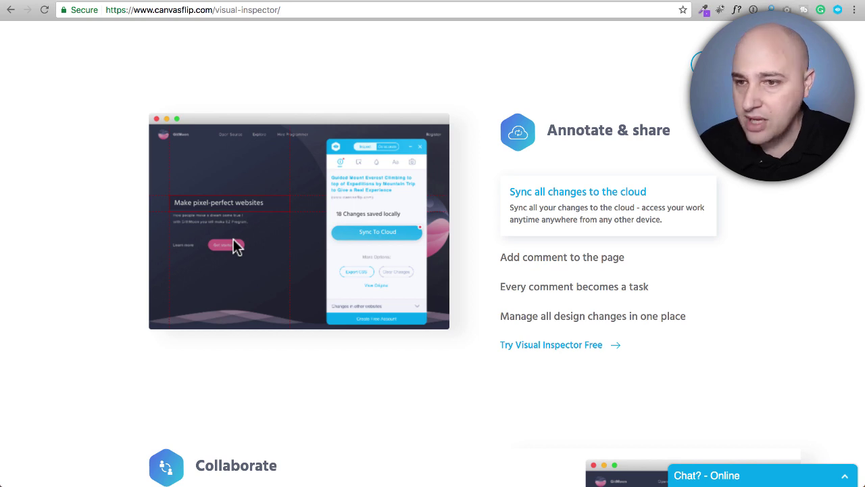
left_click(555, 261)
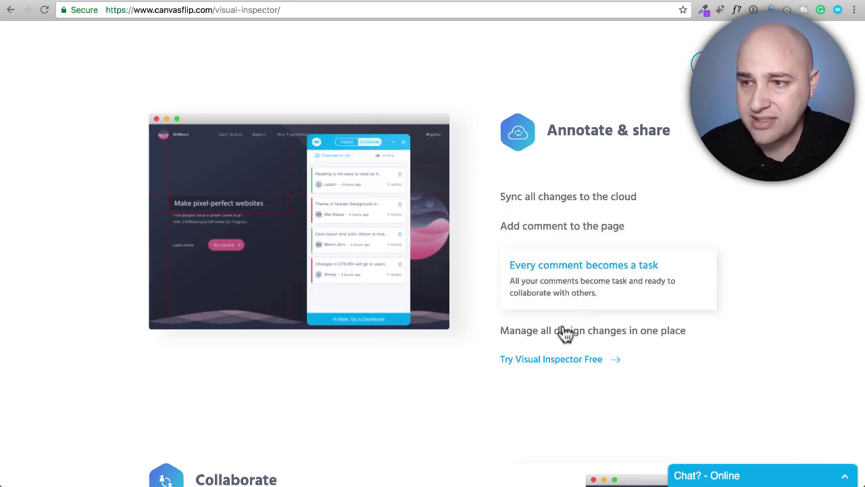
left_click(564, 332)
- Review the Collaborate features and pricing plans, including the Product Hunt lifetime access offer
scroll(466, 293, "down", 5)
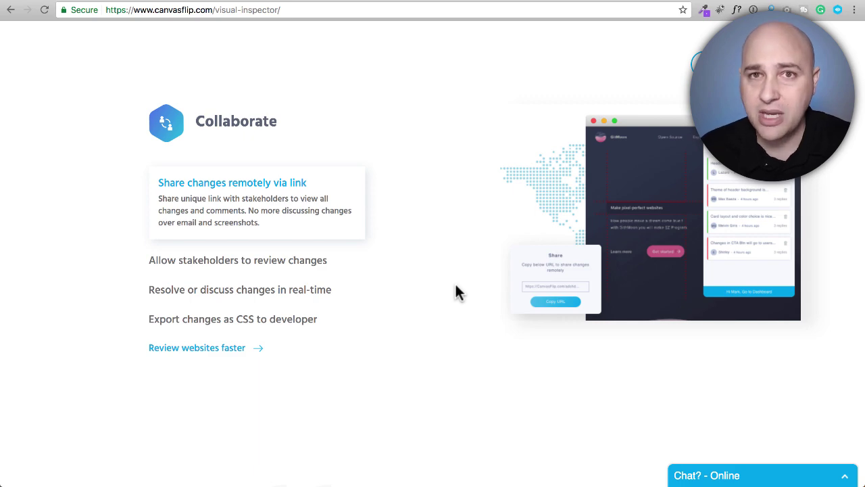
scroll(457, 292, "down", 10)
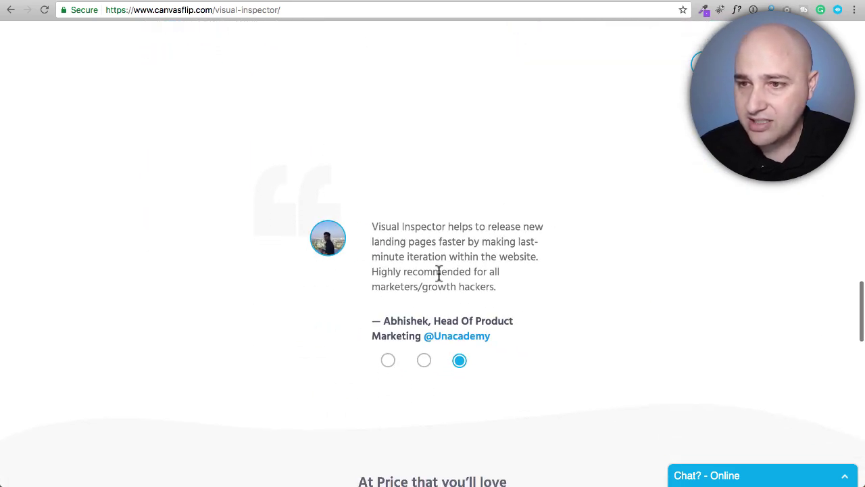
scroll(438, 270, "down", 3)
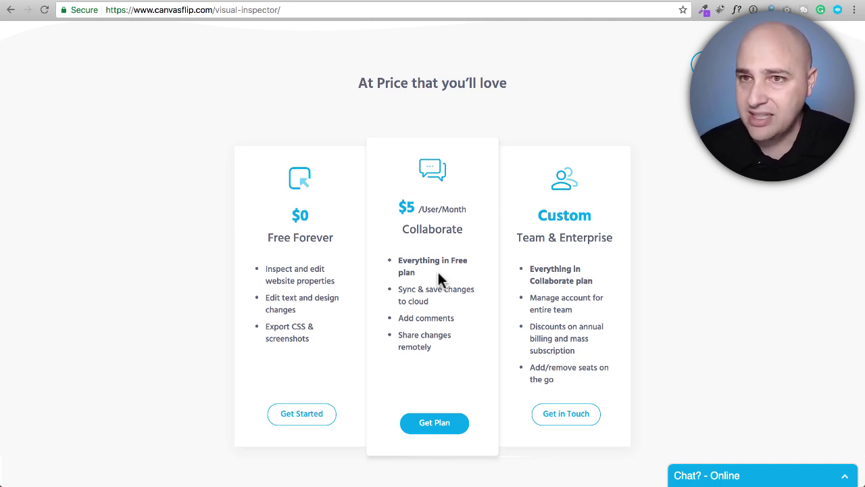
scroll(437, 270, "up", 15)
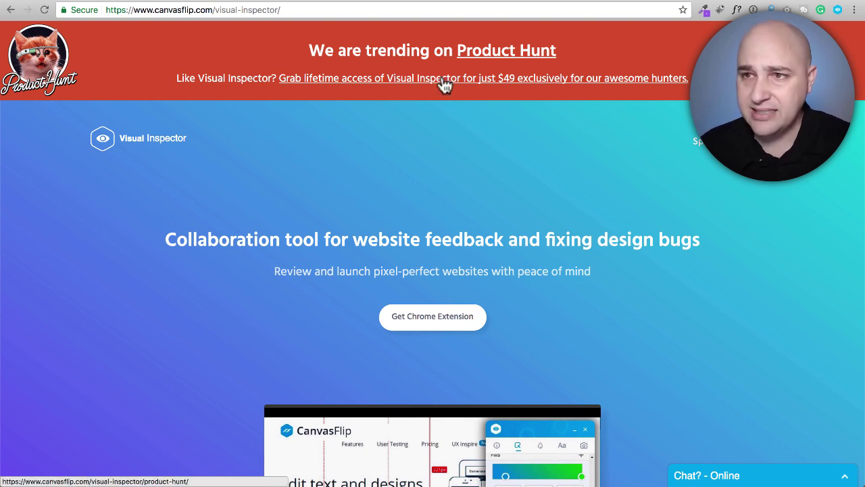
scroll(440, 88, "down", 3)
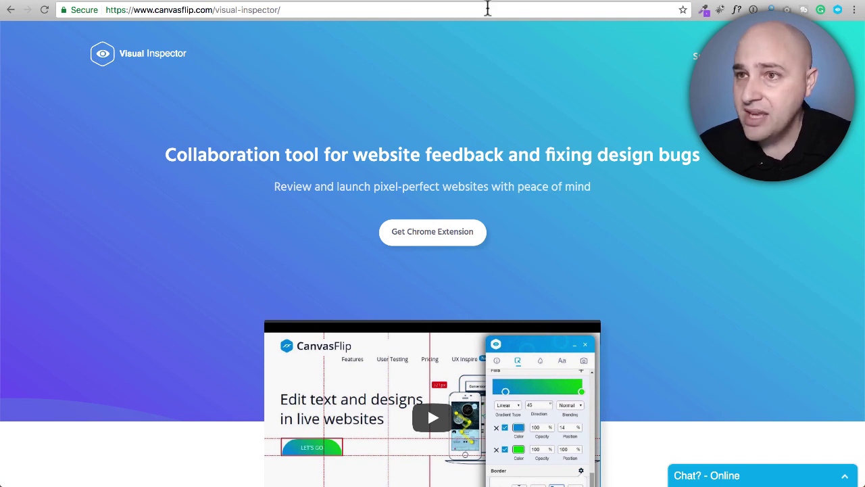
- Check the Visual Inspector project dashboard and the Google results for canvasflip, and return to the product page
left_click(519, 3)
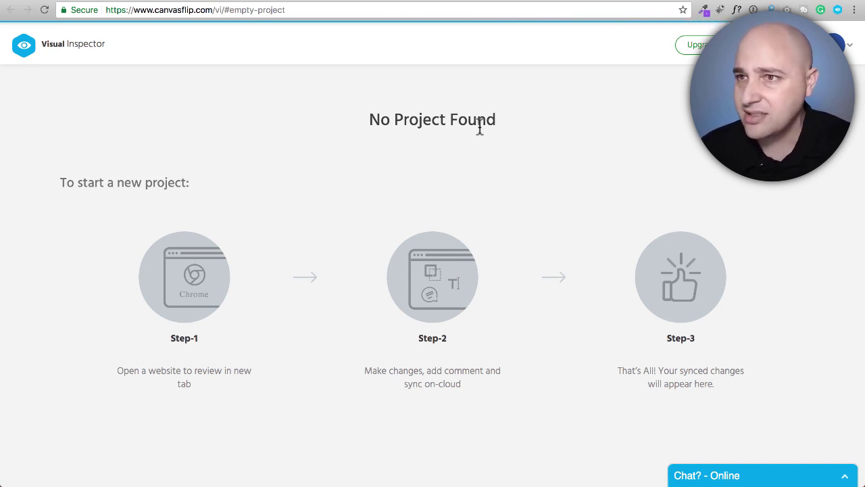
left_click(589, 3)
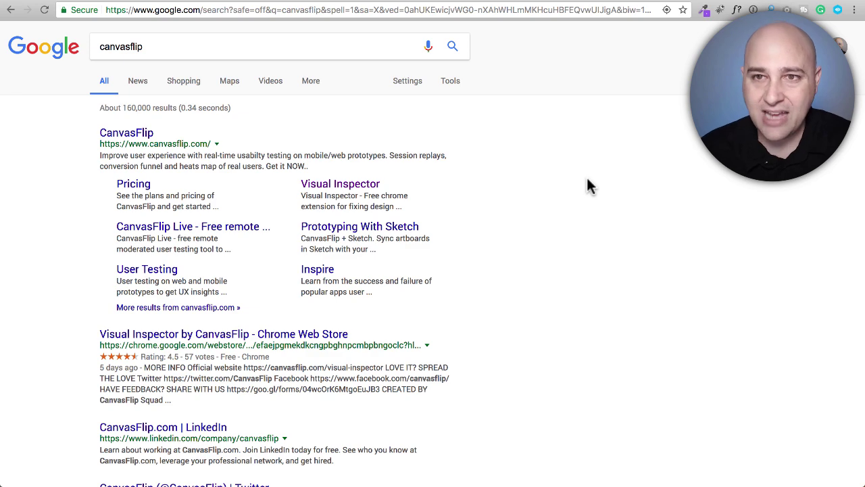
left_click(465, 4)
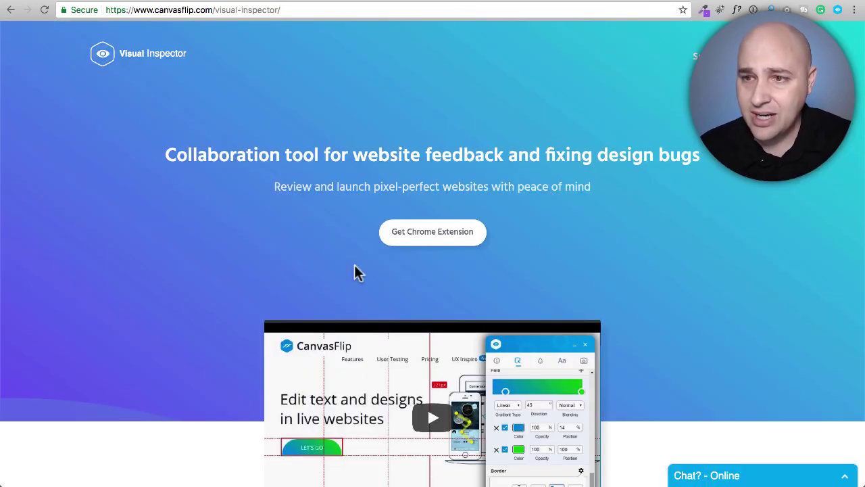
- Request the Visual Inspector Chrome extension and cancel its installation
left_click(449, 232)
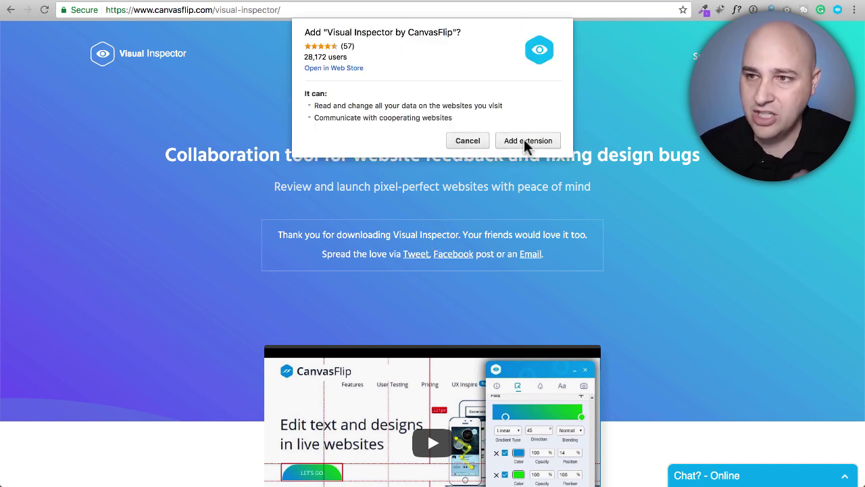
left_click(469, 141)
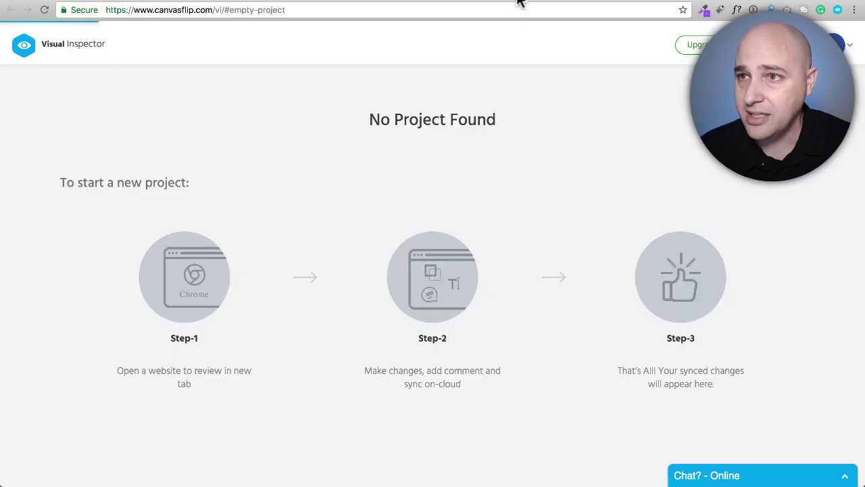
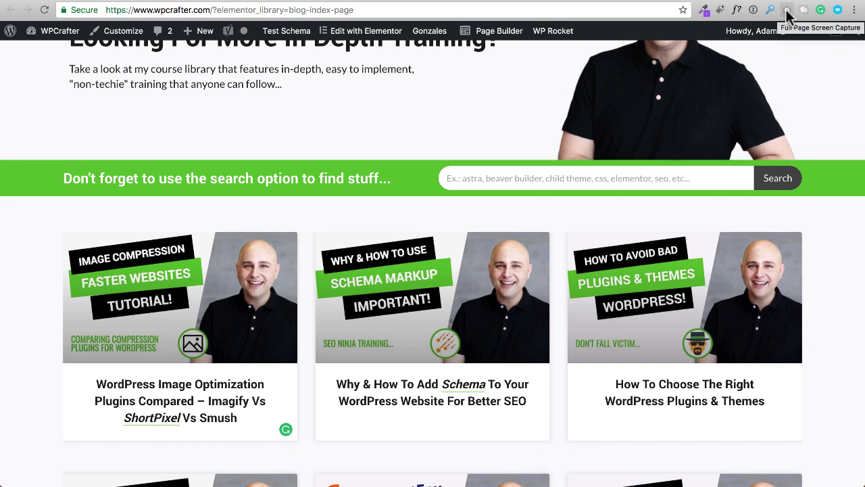
- Launch Visual Inspector on the WPCrafter blog index page and select the green search section for editing
left_click(838, 11)
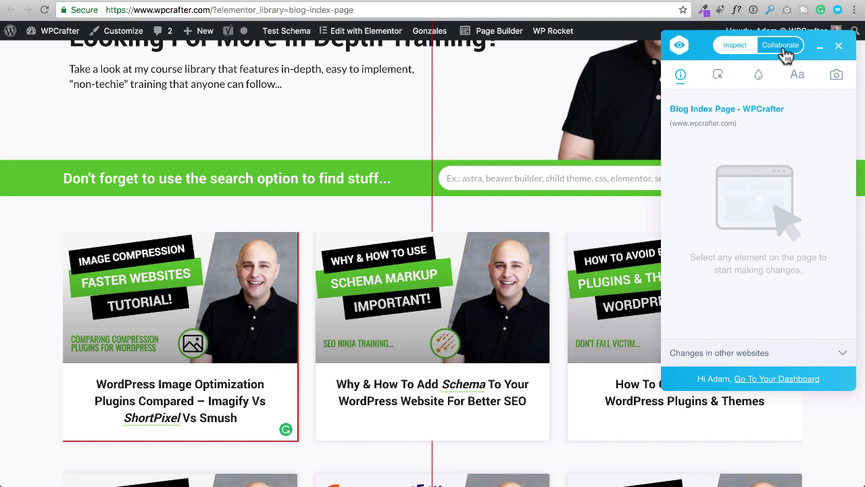
left_click(719, 77)
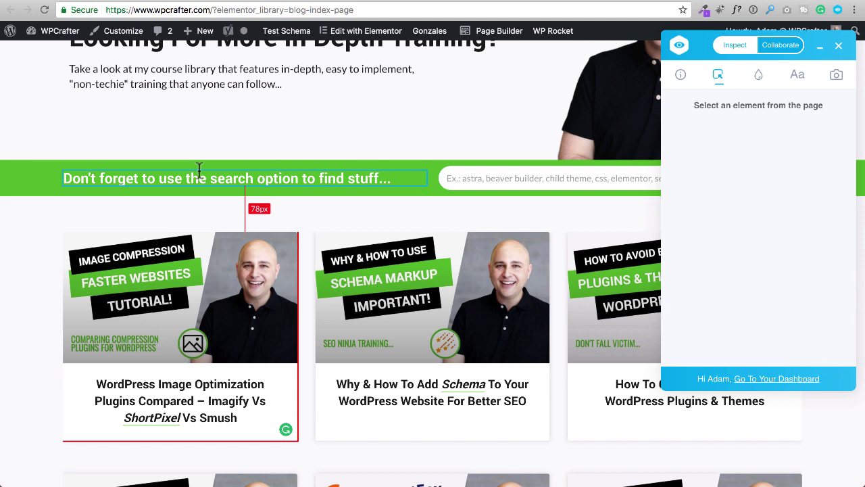
left_click(50, 171)
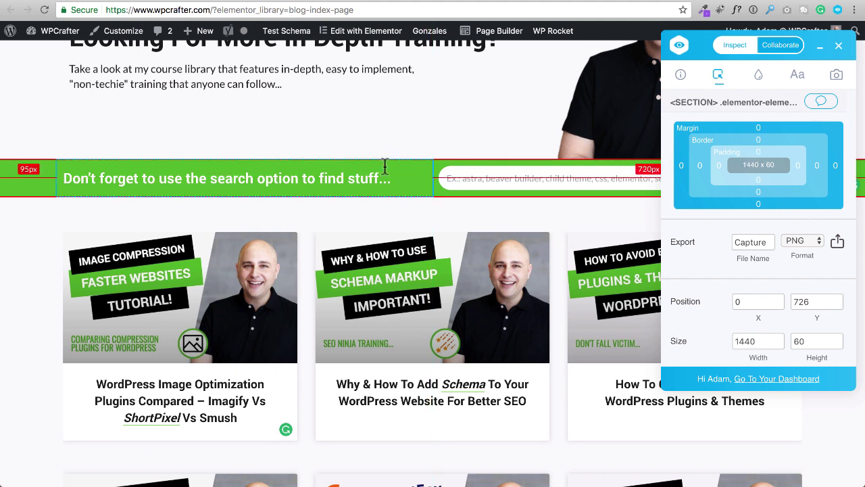
- Set the green search section's top and bottom padding to 10
left_click(755, 150)
type("10")
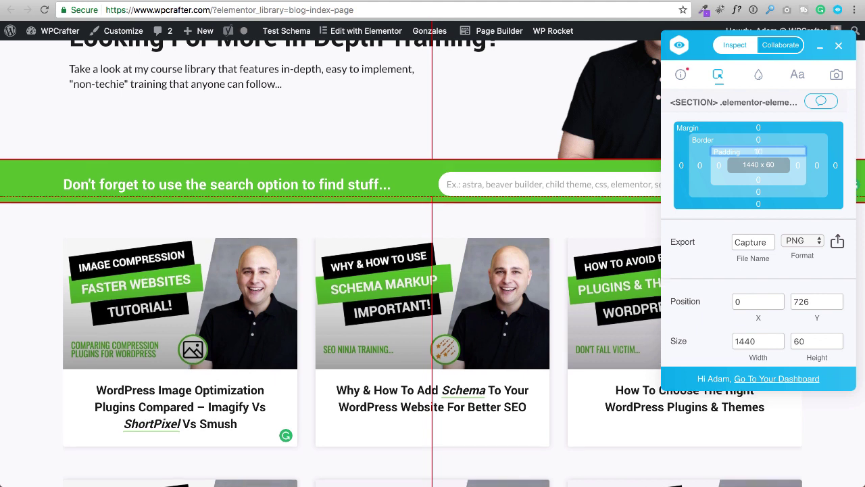
left_click(755, 179)
type("10")
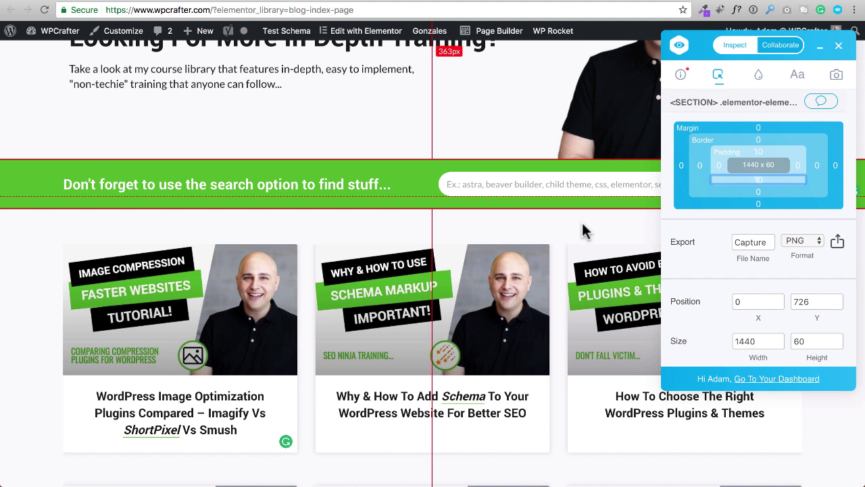
- Change the green search section's fill to a lighter green with RGB values 104, 202, 58
scroll(710, 250, "down", 2)
scroll(710, 250, "down", 5)
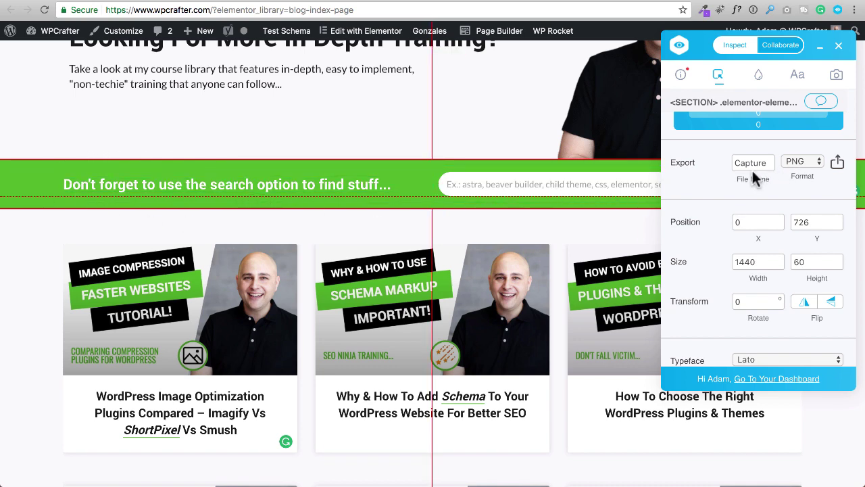
scroll(701, 190, "down", 2)
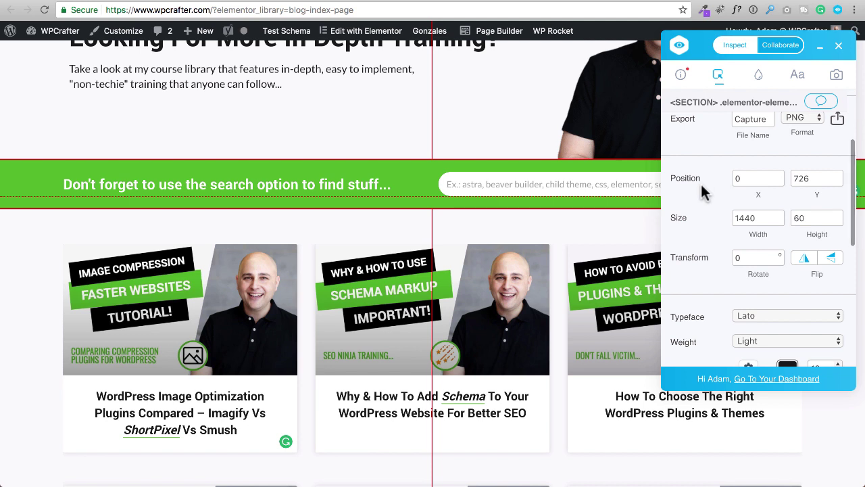
scroll(702, 189, "down", 2)
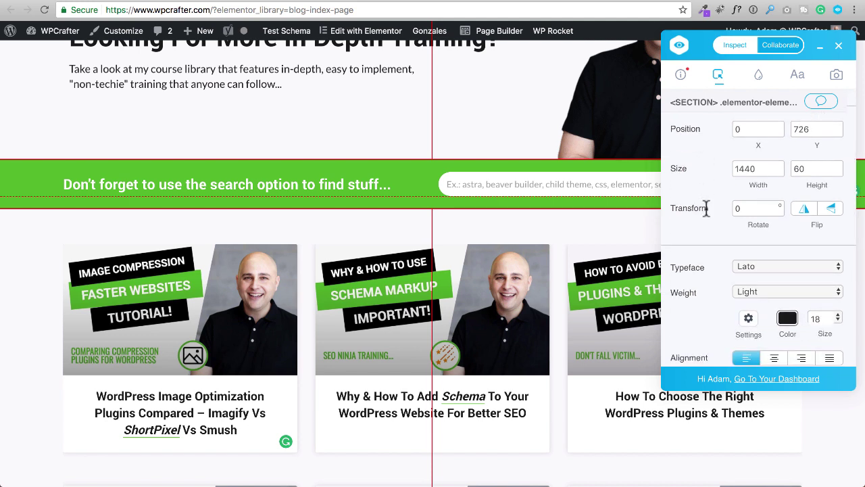
scroll(706, 208, "down", 3)
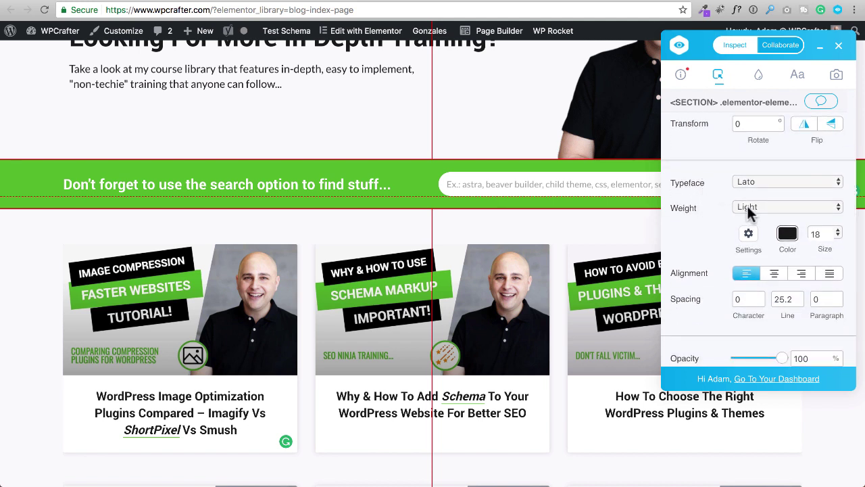
scroll(698, 245, "down", 3)
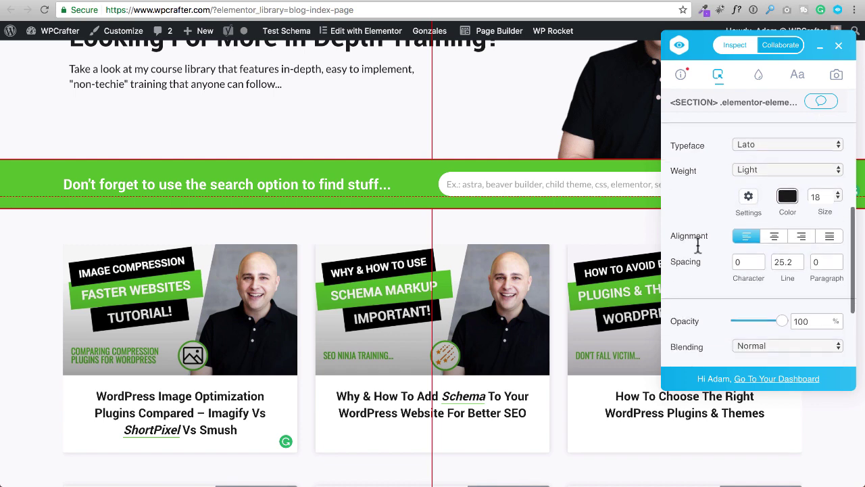
scroll(697, 242, "down", 3)
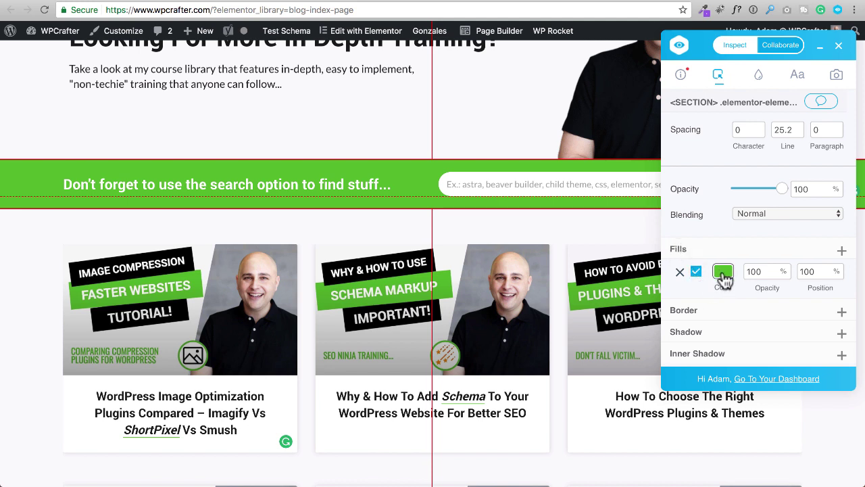
left_click(722, 272)
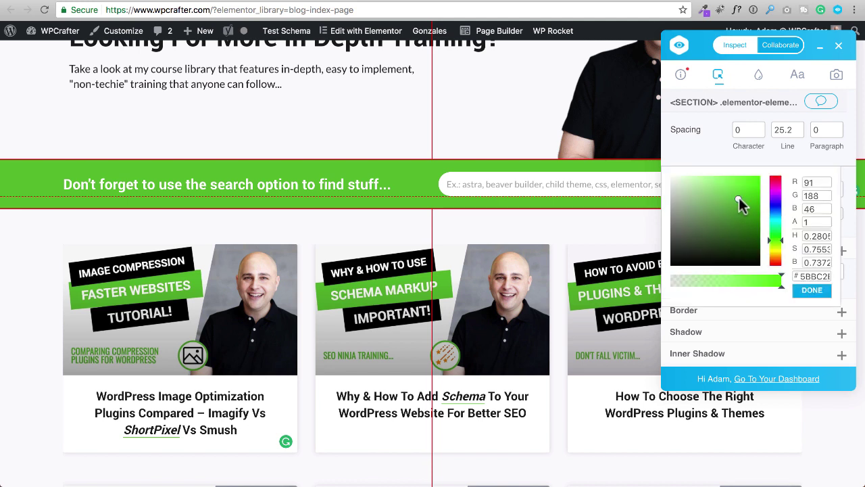
mouse_move(739, 198)
left_mouse_down()
mouse_move(726, 220)
mouse_move(703, 207)
mouse_move(707, 186)
mouse_move(730, 205)
left_mouse_up()
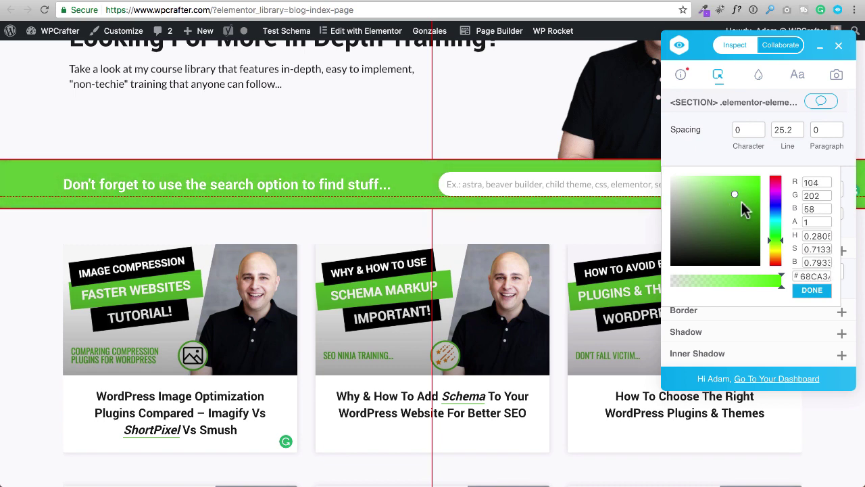
left_click(813, 291)
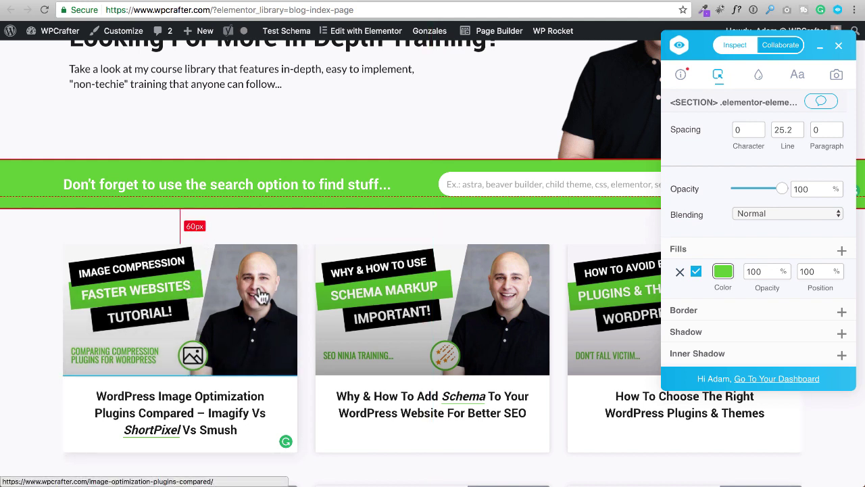
- Select the first blog post card and set its shadow blur to 5
left_click(287, 382)
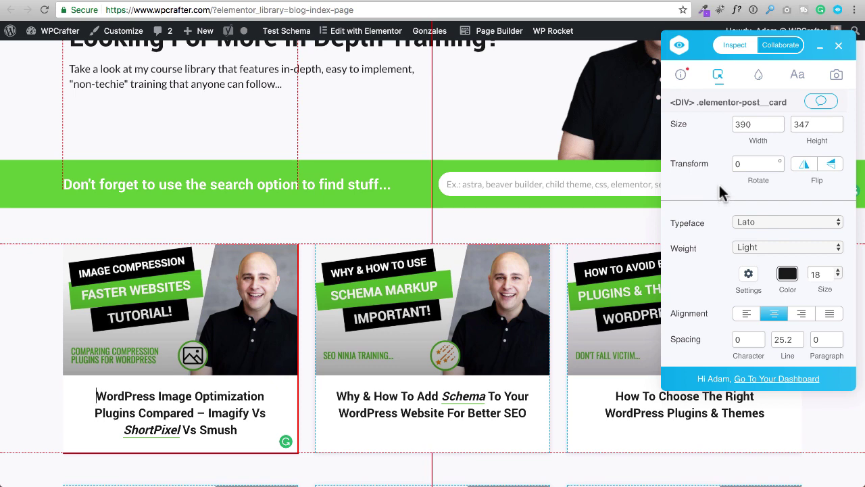
scroll(708, 182, "down", 3)
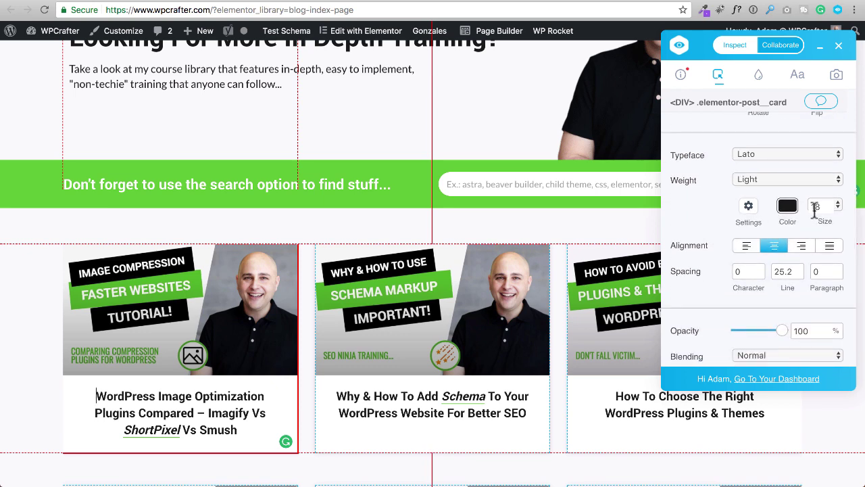
scroll(719, 222, "down", 4)
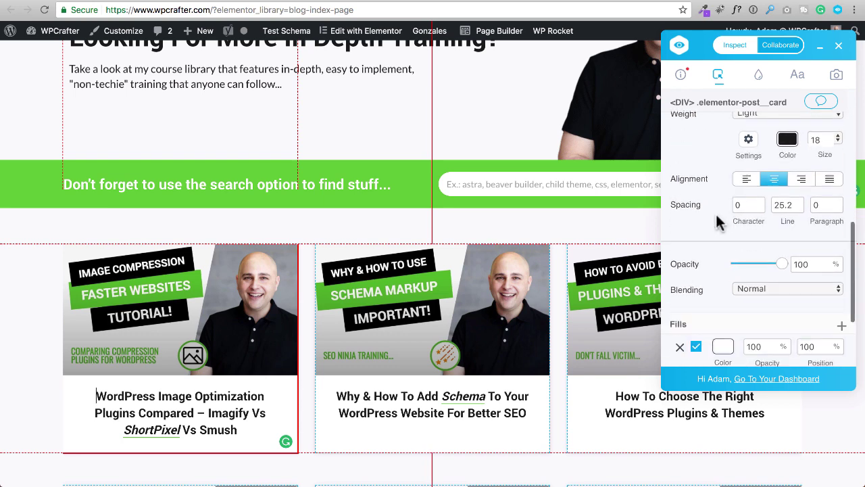
scroll(719, 221, "down", 4)
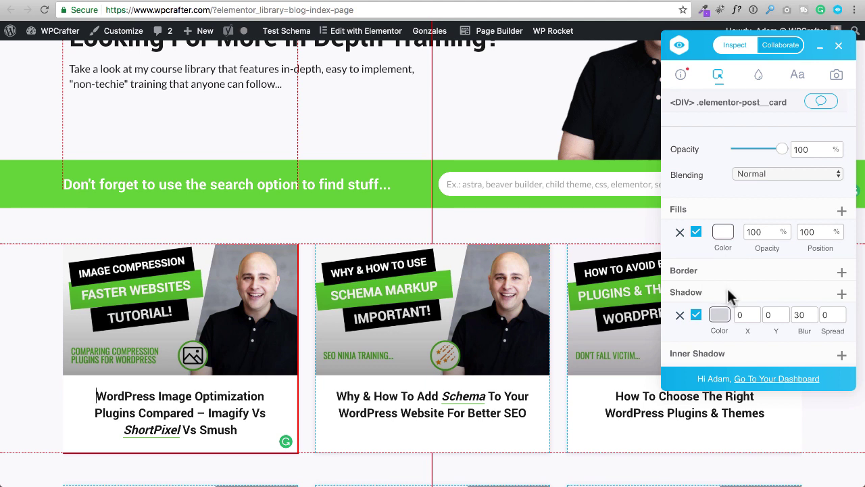
left_click(800, 315)
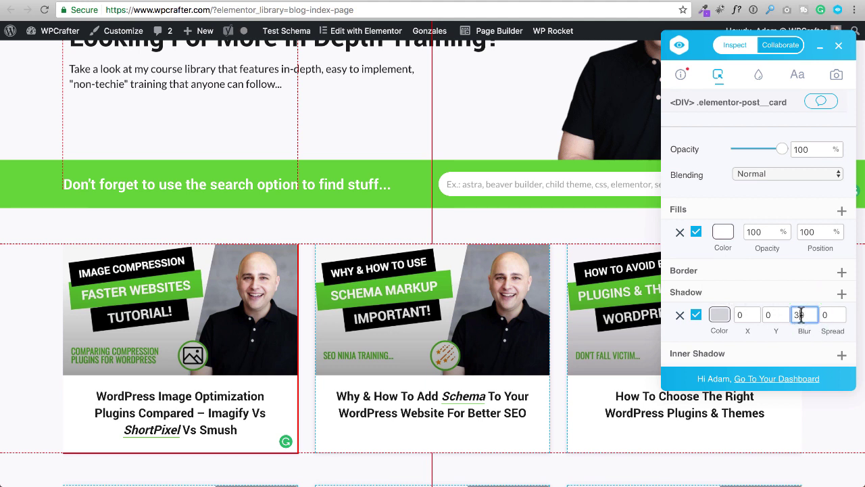
left_click_drag(805, 315, 791, 315)
type("5")
left_click(582, 231)
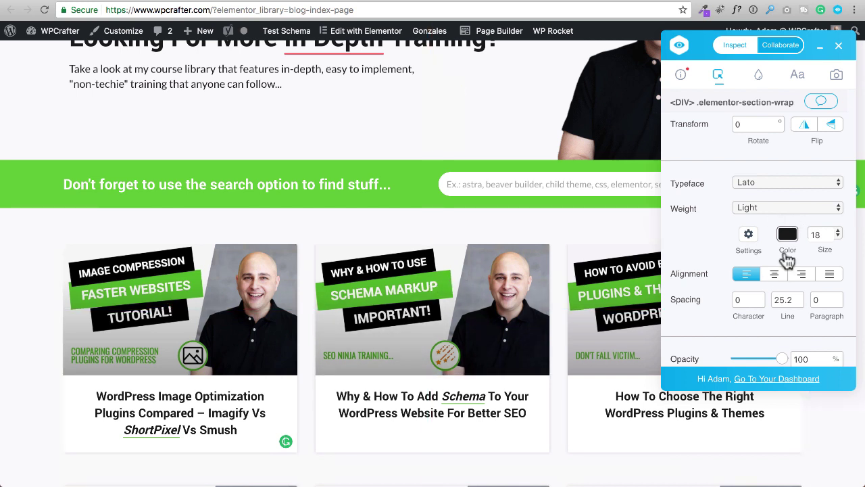
- Export the locally saved changes for the blog index page and open the downloaded style_change.css in the text editor
scroll(784, 262, "down", 4)
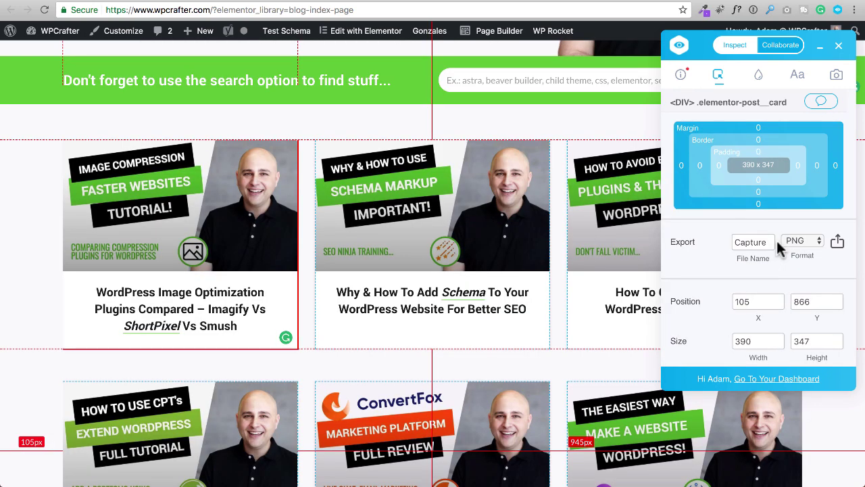
left_click(683, 79)
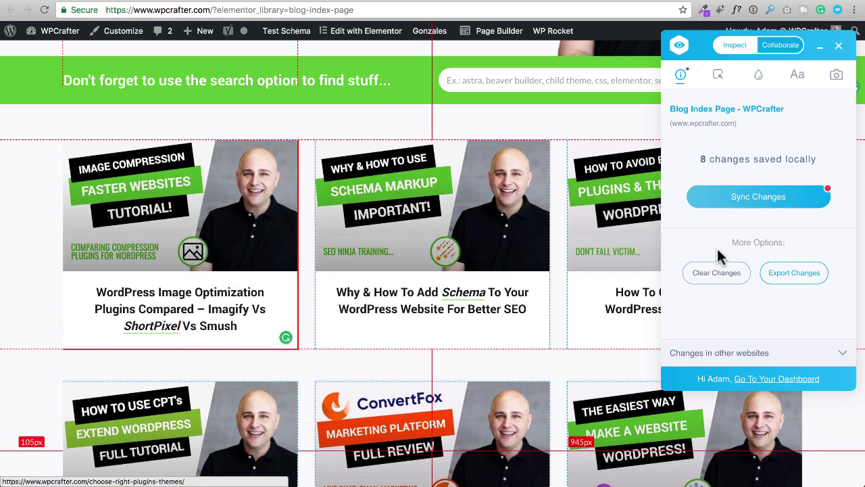
left_click(797, 276)
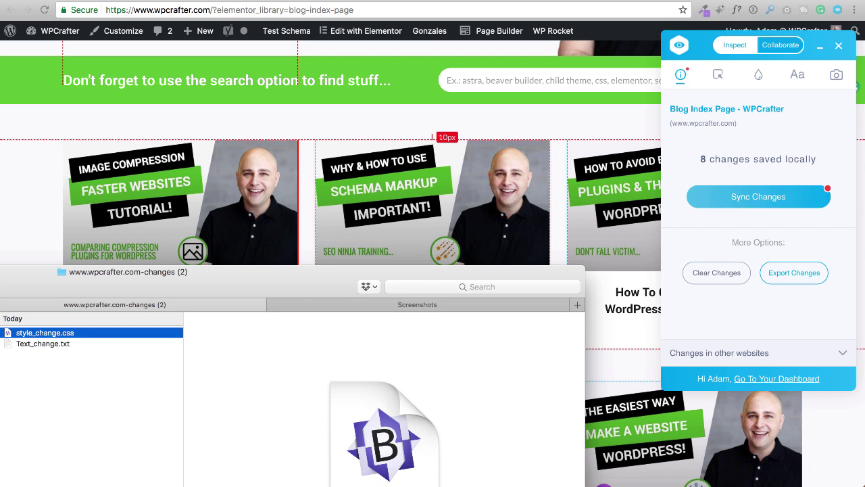
left_click_drag(95, 113, 160, 111)
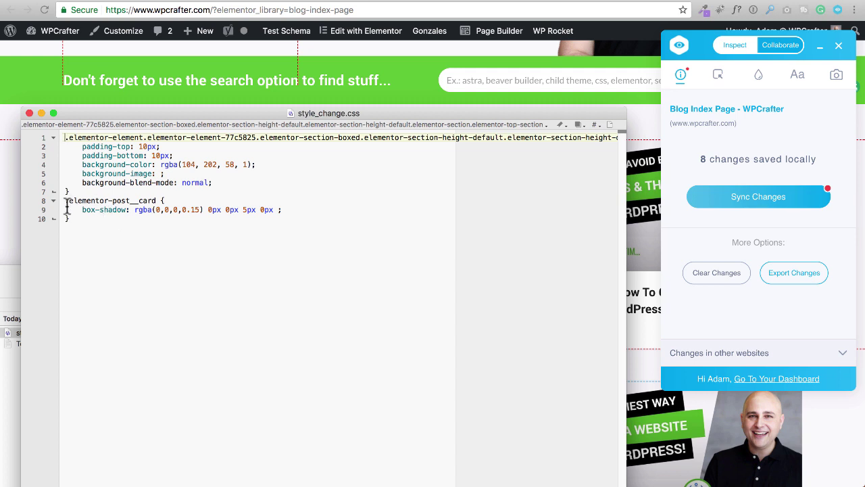
- Copy the complete .elementor-post__card box-shadow rule from style_change.css
left_click_drag(66, 200, 91, 221)
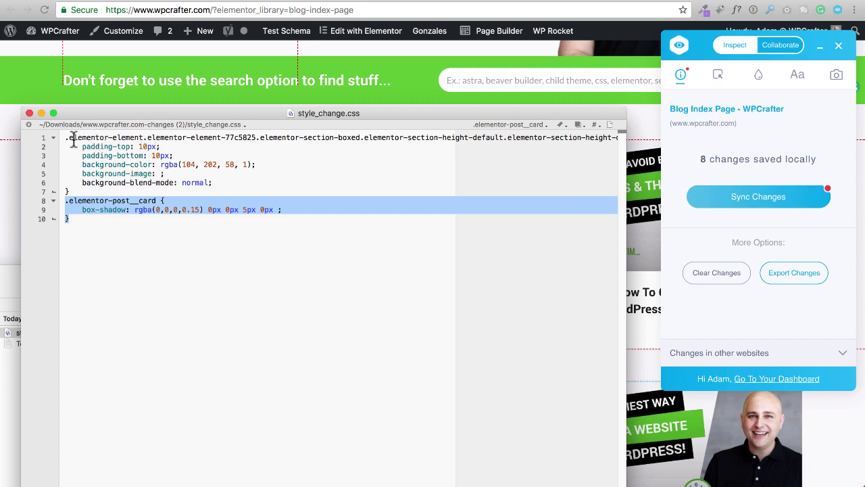
left_click_drag(65, 138, 91, 192)
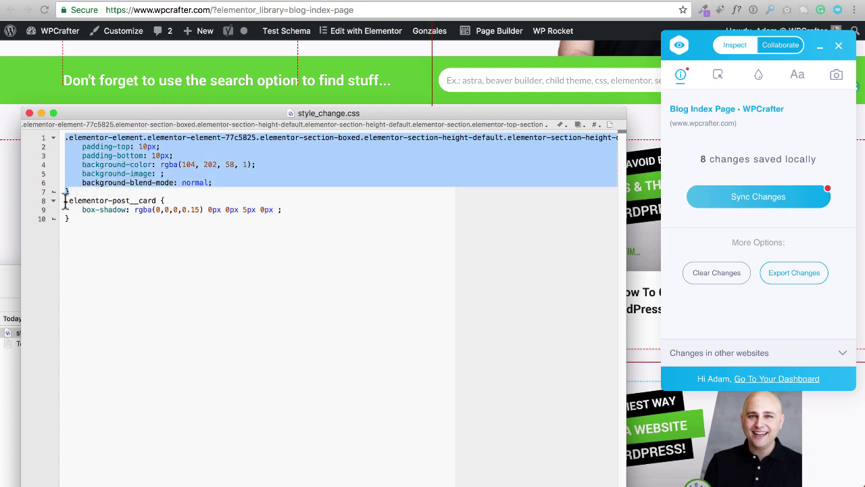
left_click_drag(65, 201, 84, 223)
key("ctrl+c")
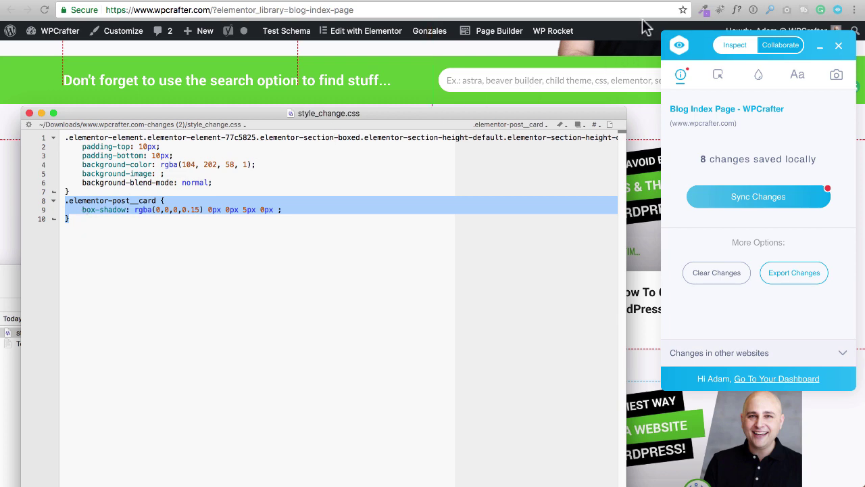
- Switch to the WordPress Customizer for the blog index page and open the Additional CSS editor
left_click(706, 7)
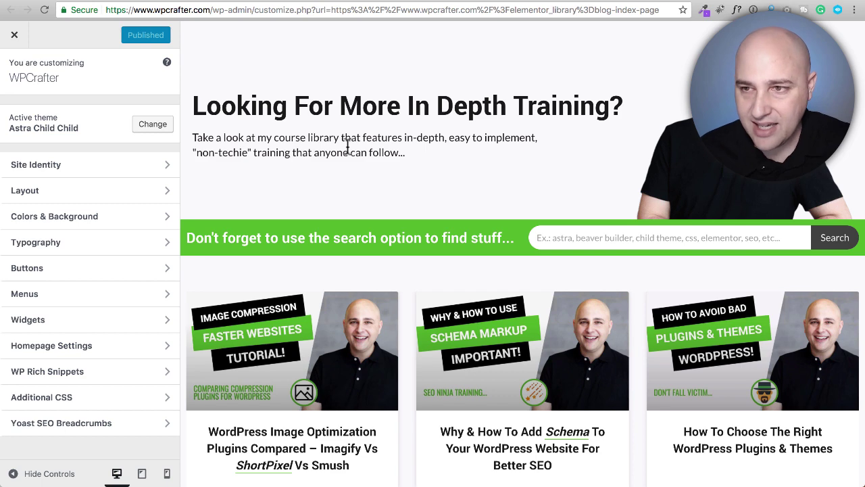
scroll(377, 162, "down", 3)
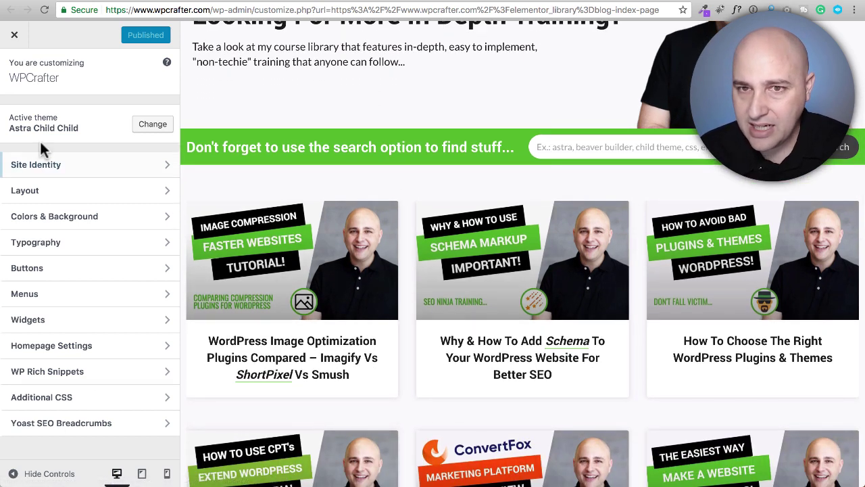
left_click(34, 404)
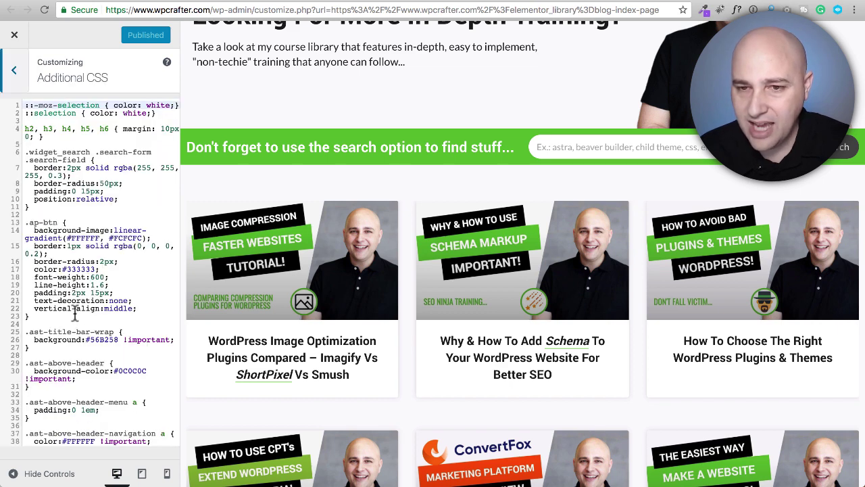
- Paste the .elementor-post__card rule after the last existing rule in Additional CSS and publish the change
scroll(76, 313, "down", 20)
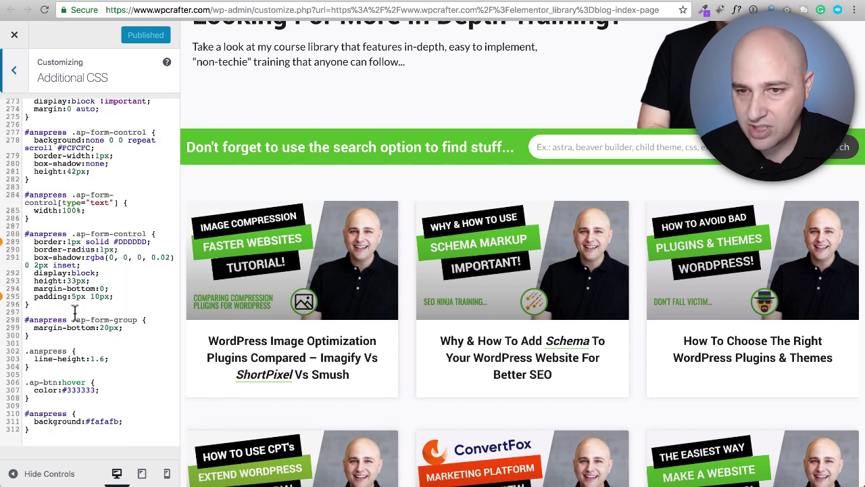
mouse_move(47, 431)
left_mouse_down()
mouse_move(42, 424)
mouse_move(42, 446)
mouse_move(42, 433)
left_mouse_up()
left_click(41, 433)
key("ctrl+v")
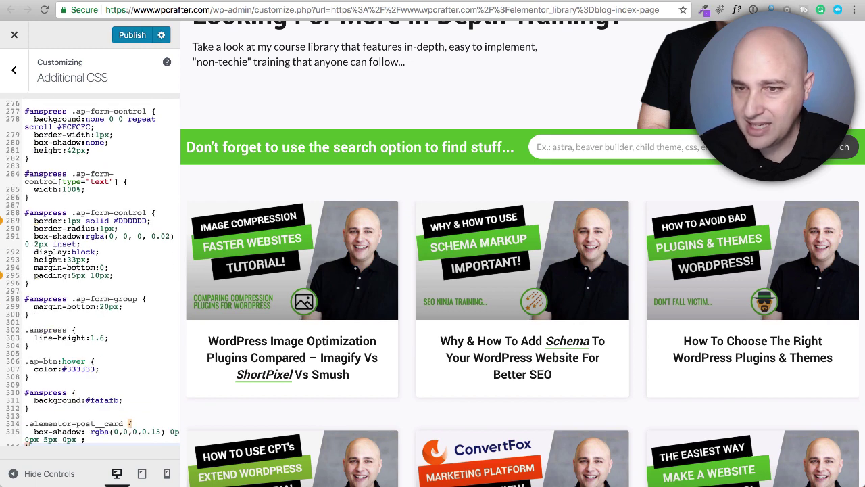
key("Down")
left_click(131, 35)
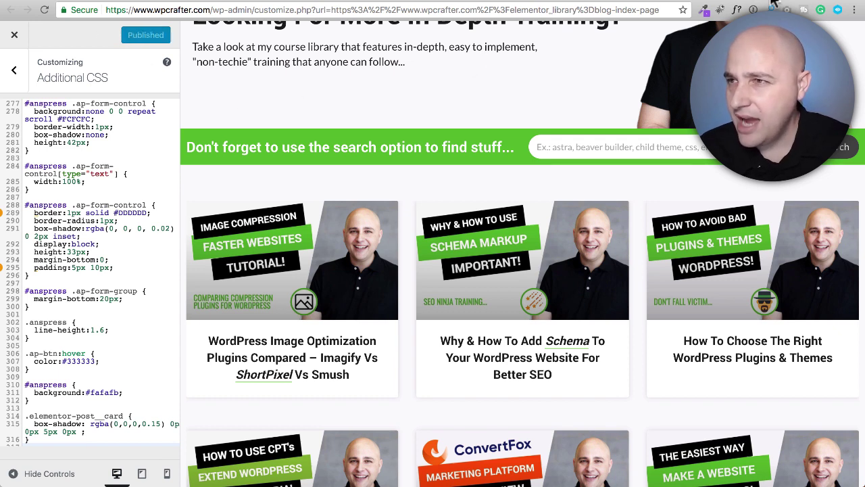
- Return to the live blog index page and reload it without Visual Inspector to check the published card shadow
left_click(664, 2)
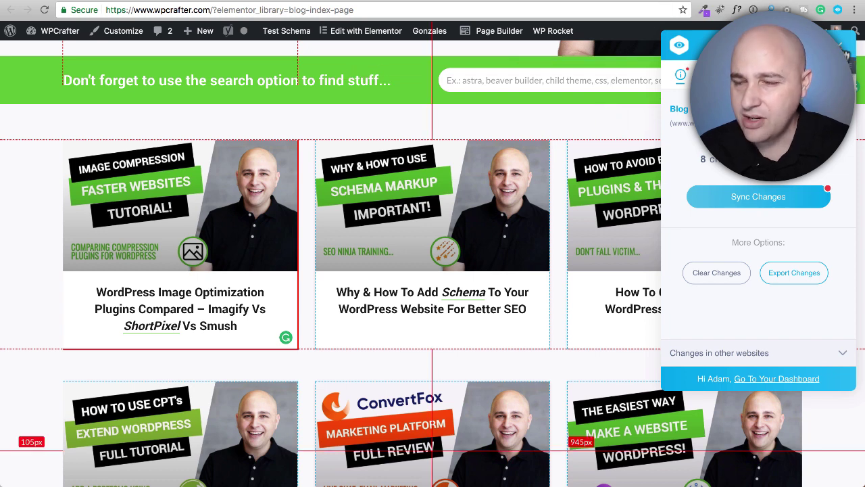
left_click(432, 450)
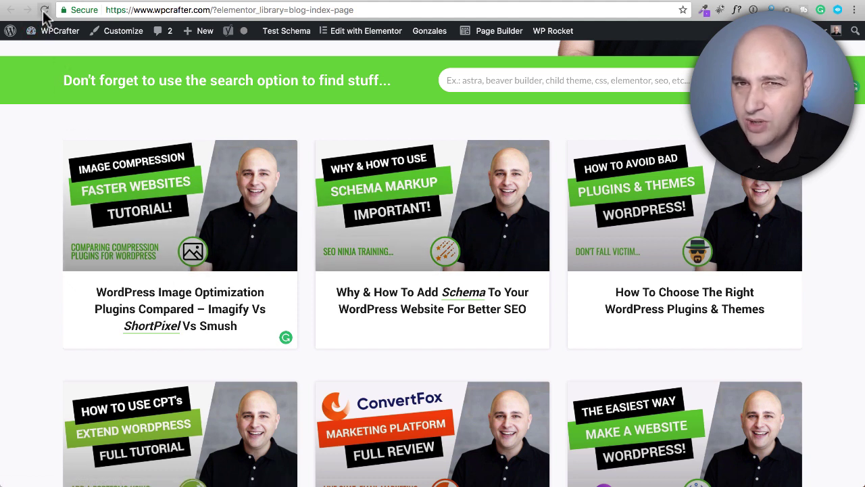
left_click(44, 10)
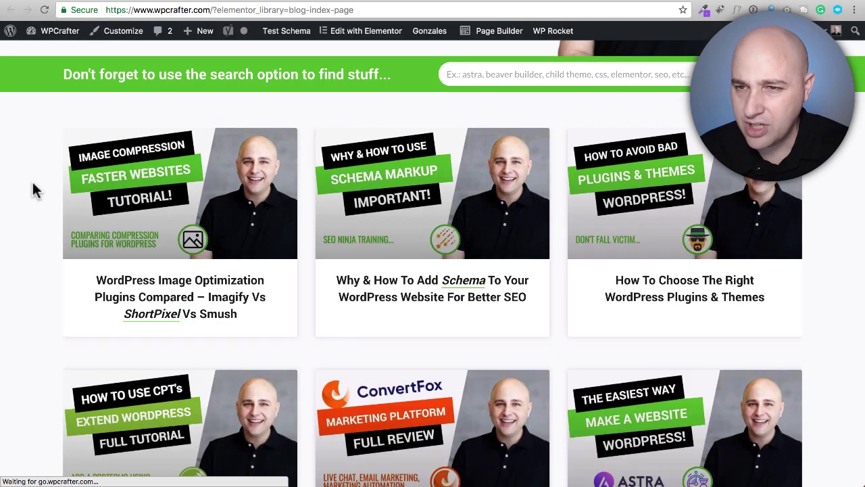
scroll(163, 304, "down", 1)
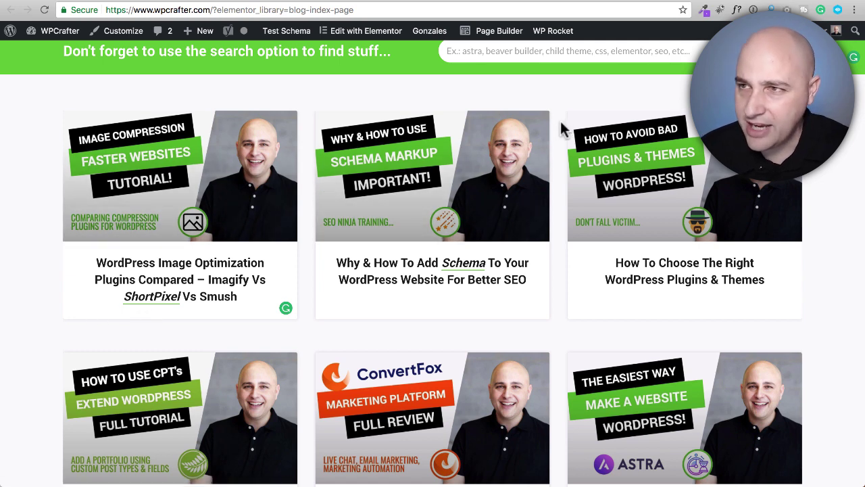
scroll(595, 126, "up", 2)
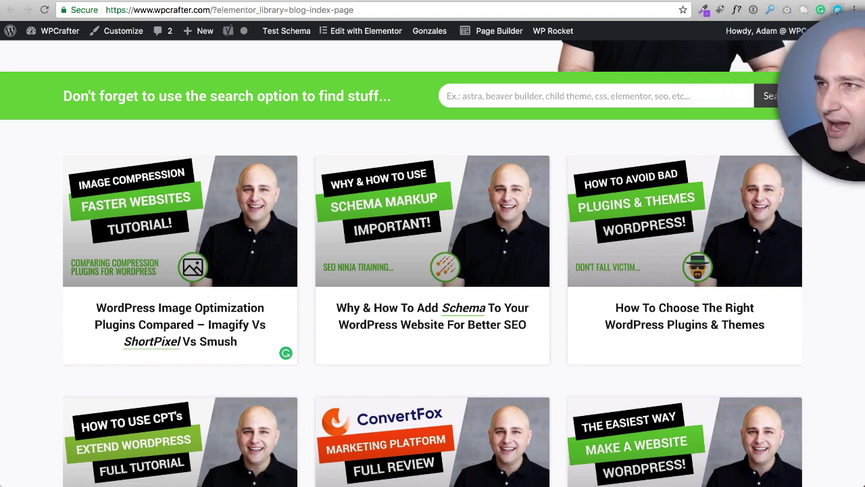
- Inspect the first blog post card with Visual Inspector to check its published shadow settings, and close the inspector
left_click(838, 11)
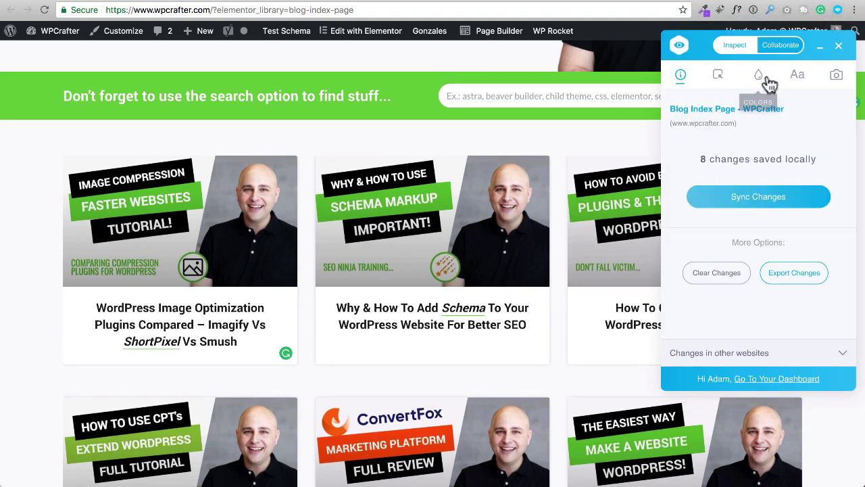
left_click(719, 78)
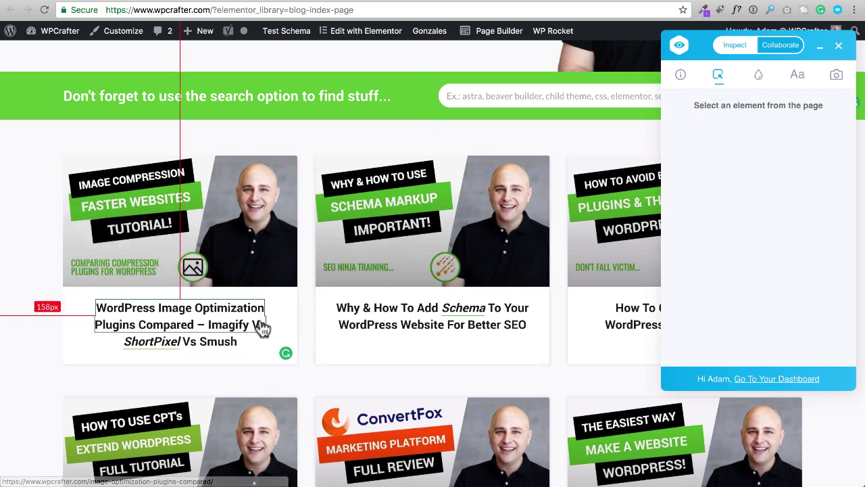
left_click(294, 303)
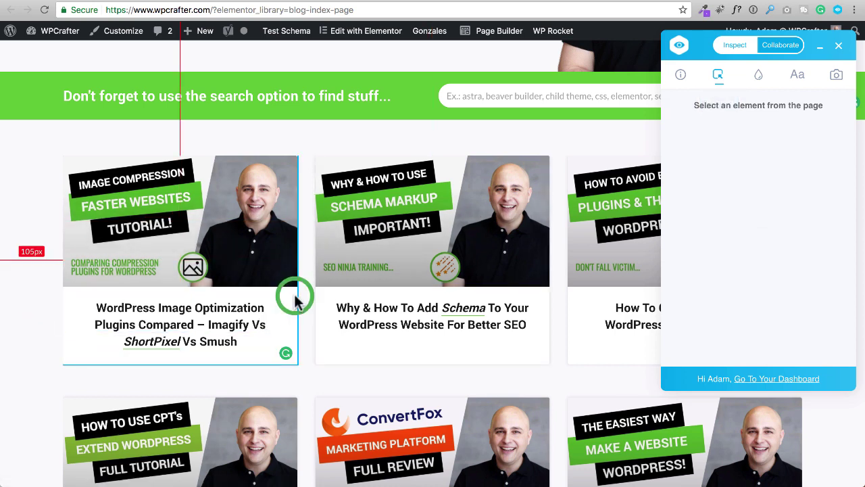
scroll(753, 235, "down", 5)
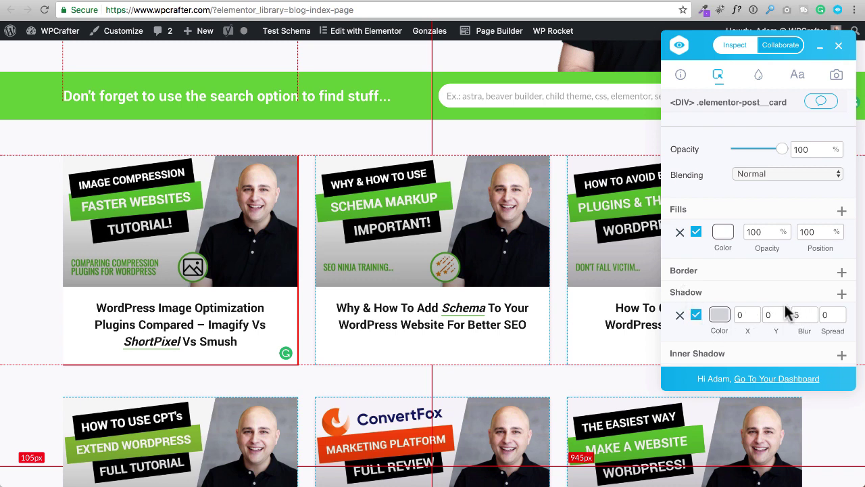
left_click(22, 225)
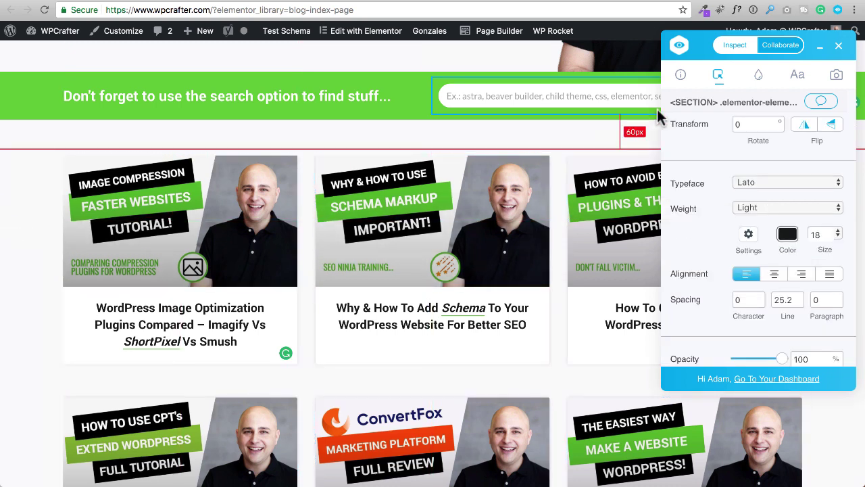
left_click(838, 46)
- Open the Elementor Essentials course from the site's Courses library and look through its page for a pricing table
scroll(582, 214, "up", 6)
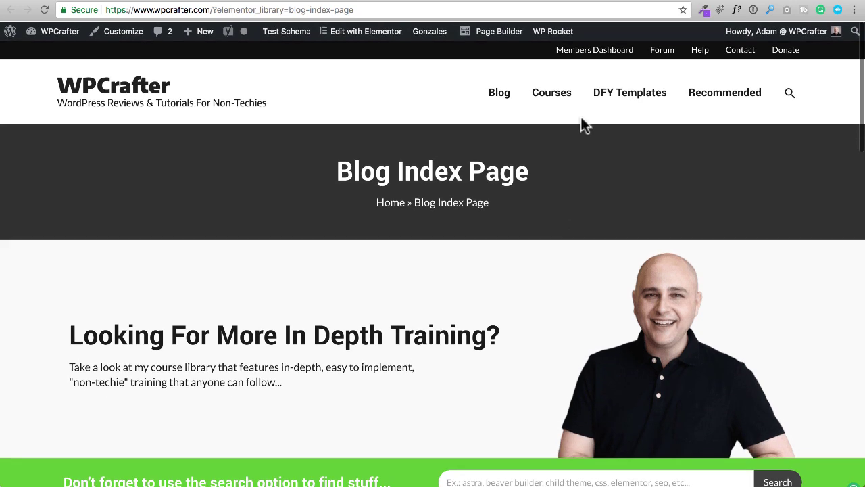
left_click(555, 93)
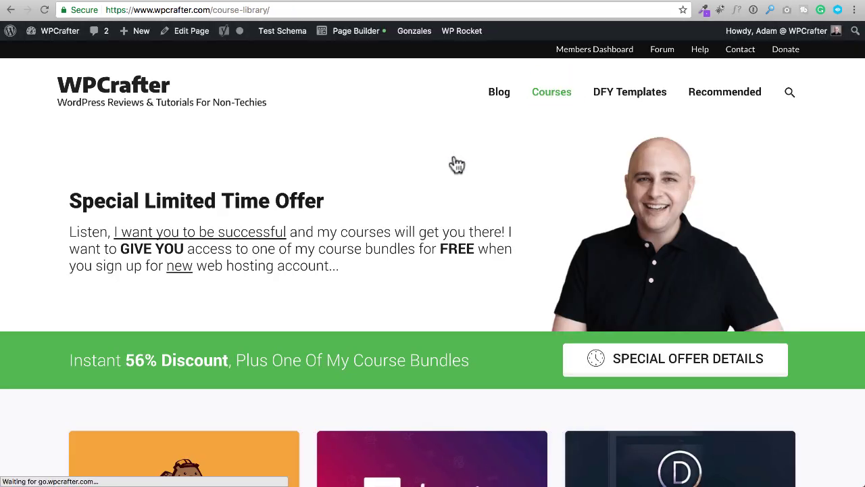
scroll(449, 169, "down", 3)
scroll(444, 170, "down", 3)
left_click(432, 260)
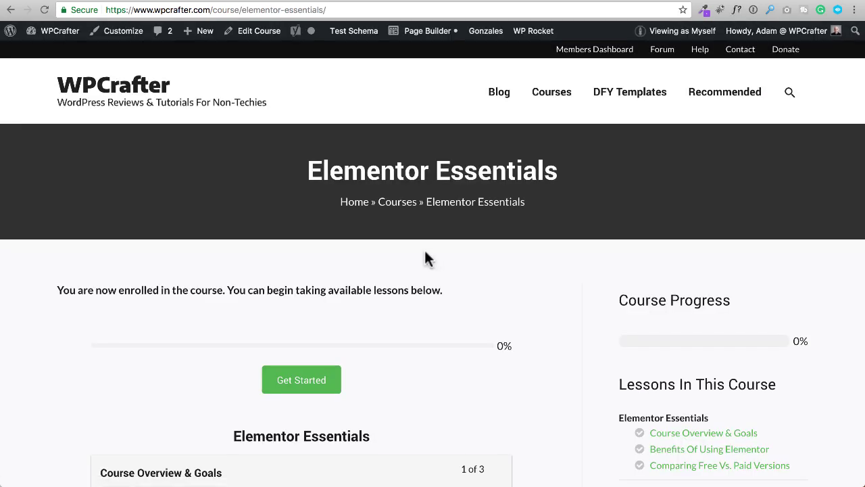
scroll(365, 251, "down", 3)
scroll(257, 202, "up", 3)
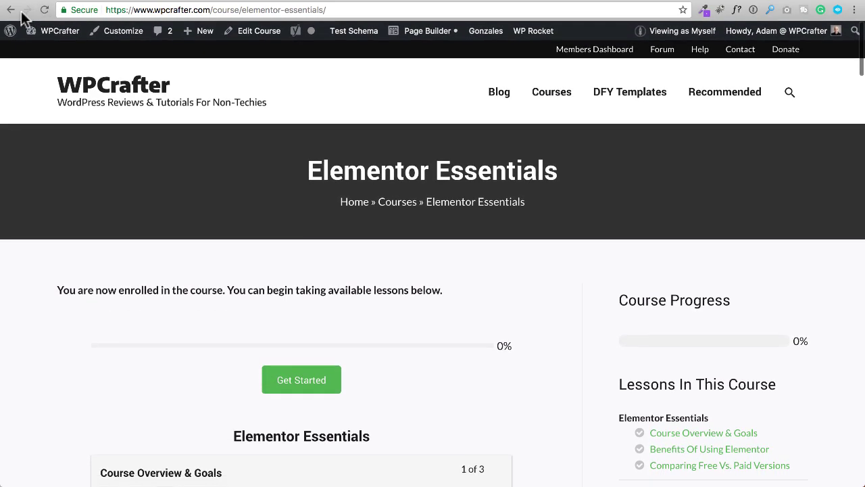
- Return to the course library and check the WordPress Security Essentials course page for a pricing table
left_click(10, 9)
scroll(318, 262, "down", 1)
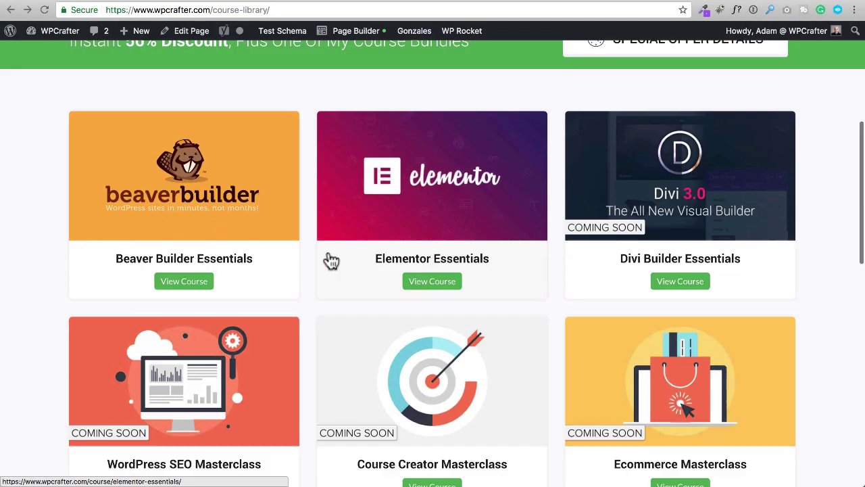
scroll(331, 261, "down", 4)
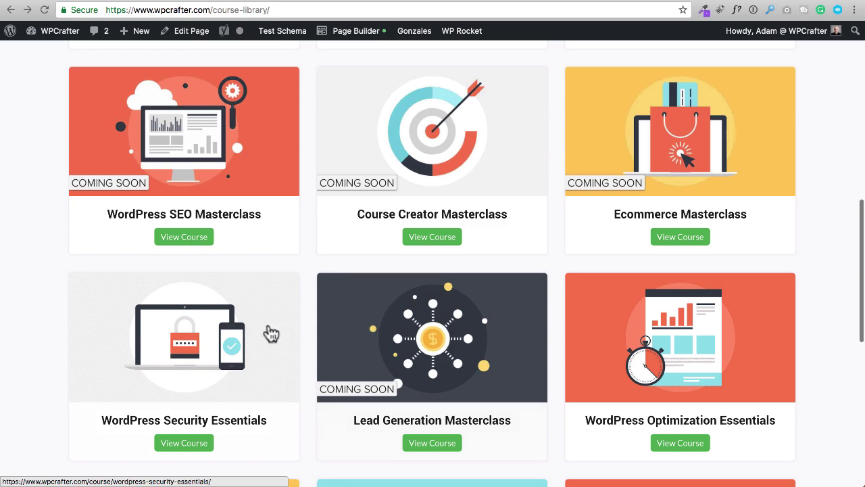
left_click(232, 324)
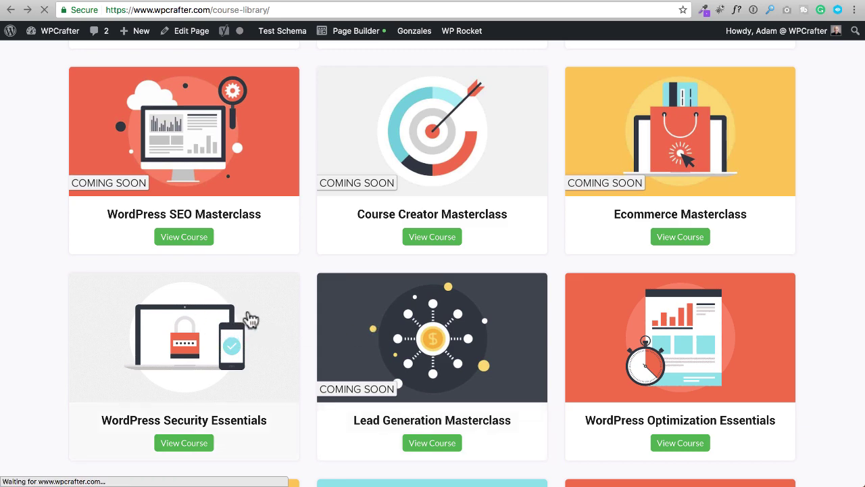
scroll(276, 297, "down", 5)
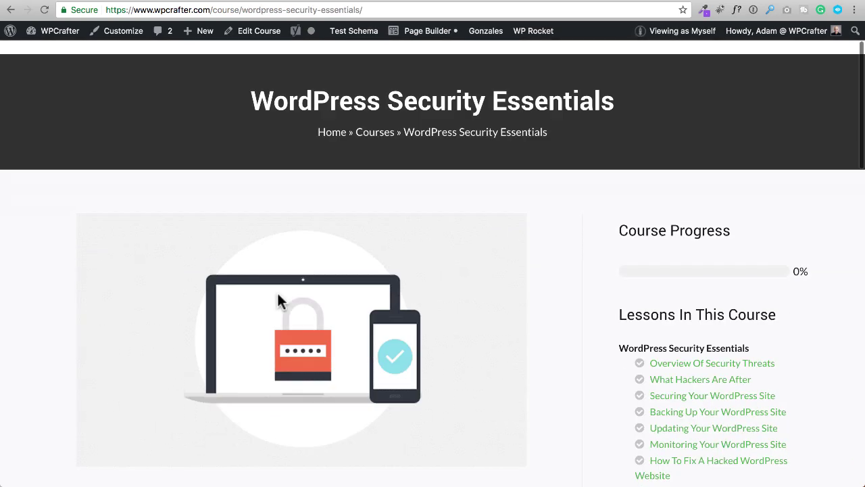
- Go back to the course library and open the WordPress Maintenance Essentials course at its pricing table
scroll(300, 268, "left", 5)
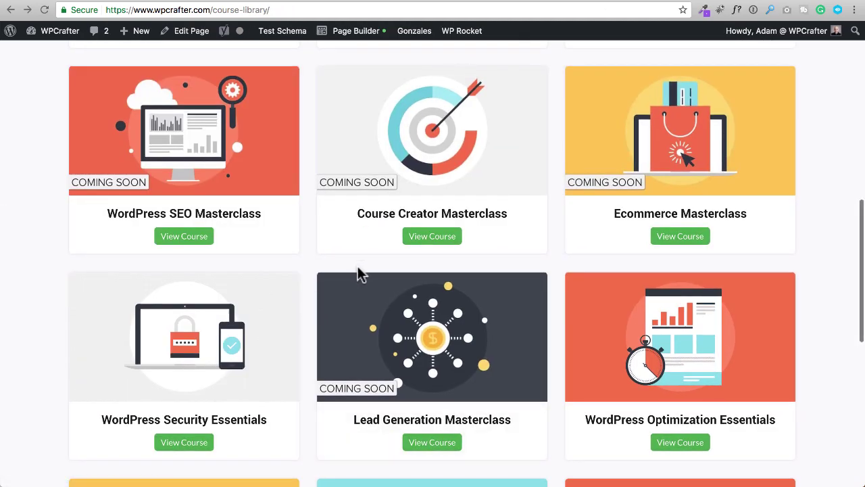
scroll(353, 273, "down", 5)
scroll(373, 277, "up", 1)
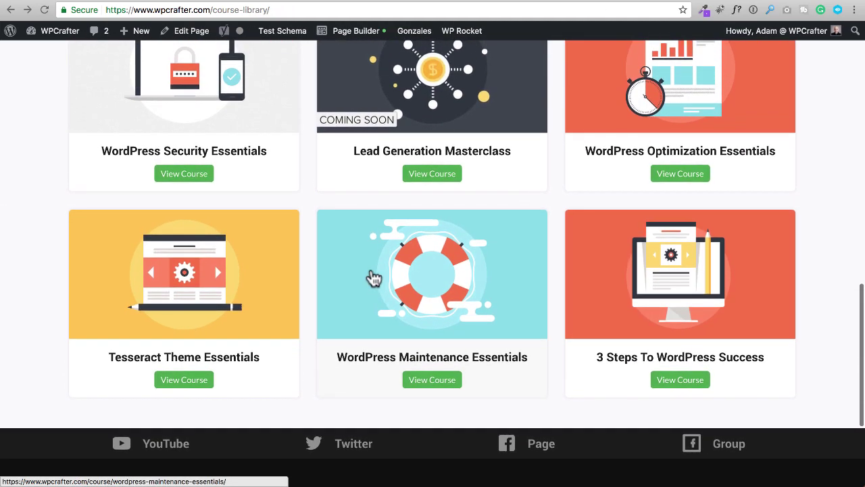
left_click(433, 285)
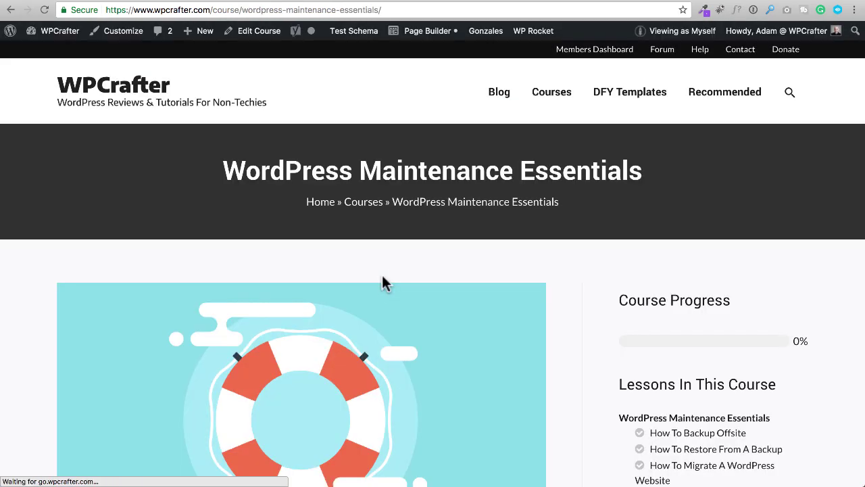
scroll(382, 273, "down", 5)
scroll(383, 282, "down", 3)
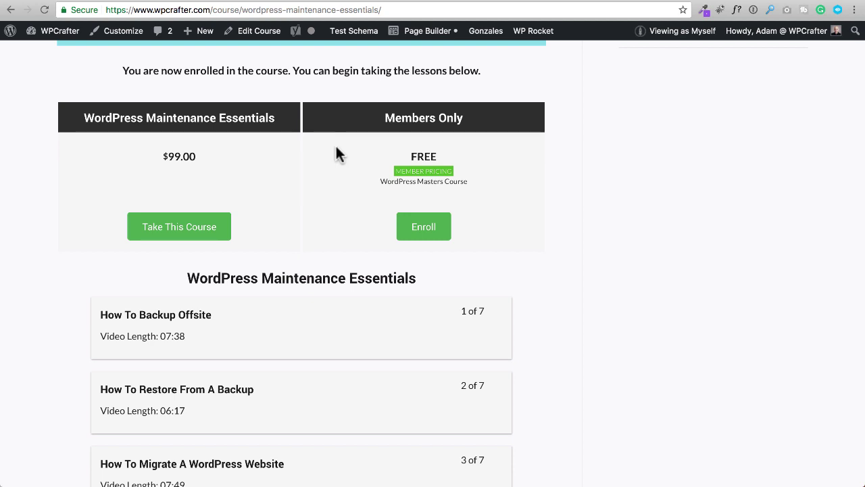
scroll(361, 176, "up", 1)
scroll(361, 176, "down", 2)
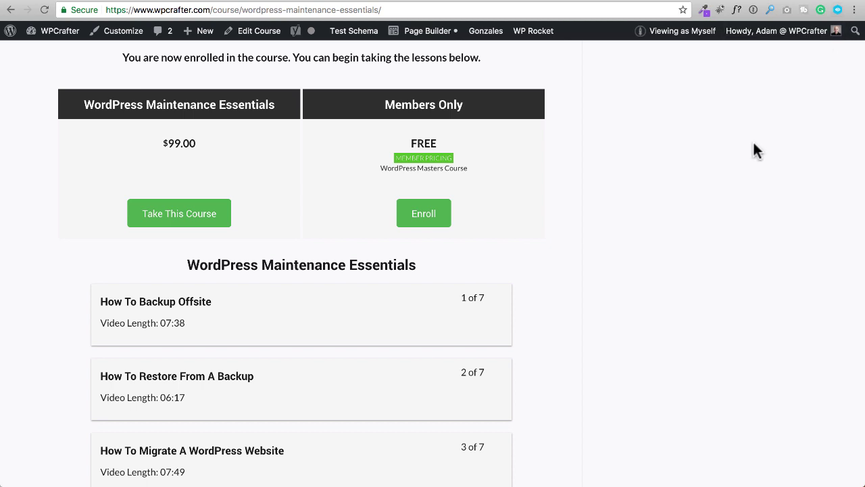
- Select the Enroll button with Visual Inspector and set its upper and lower padding to 5
left_click(837, 10)
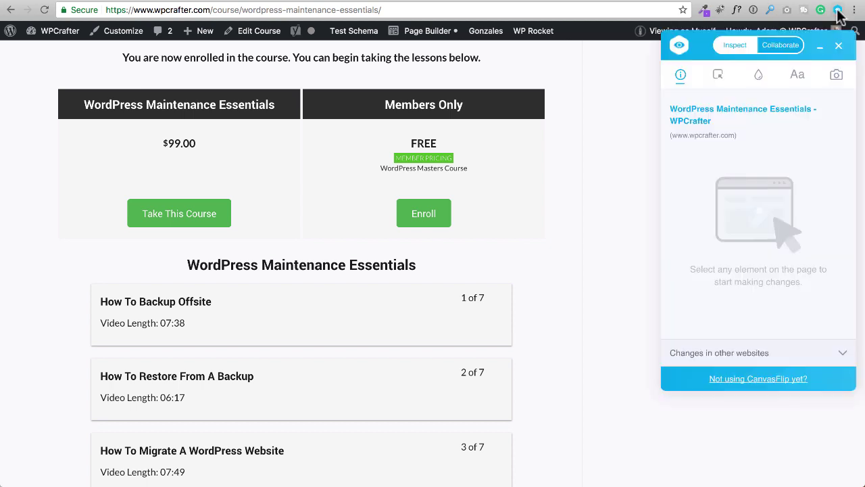
left_click(718, 75)
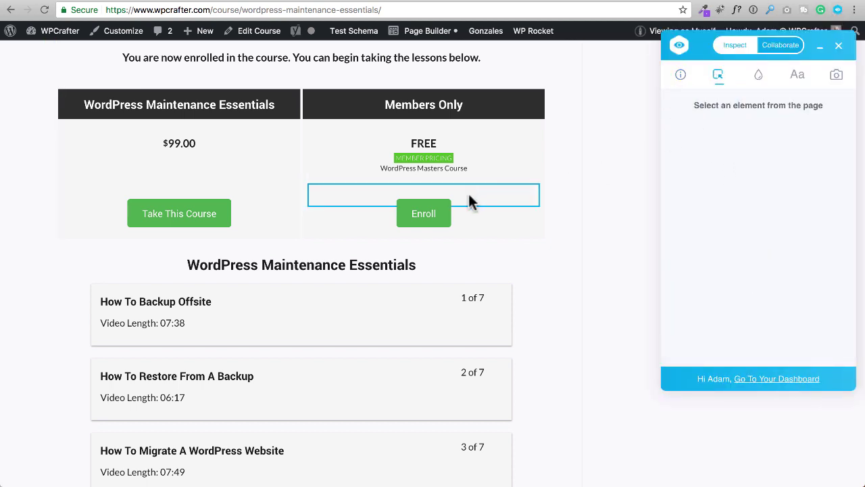
left_click(446, 223)
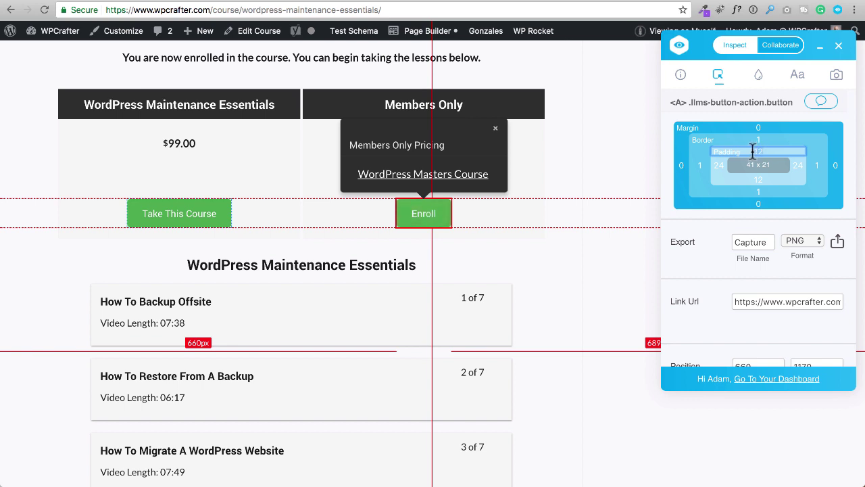
type("5")
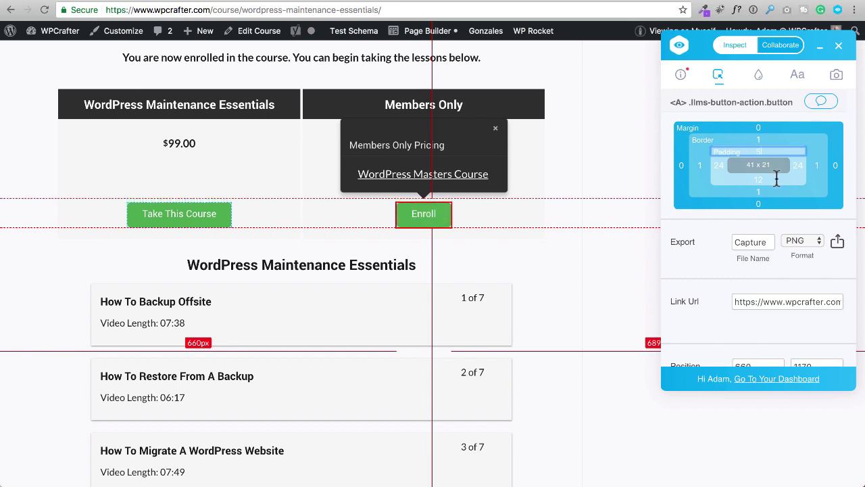
left_click(745, 179)
type("5")
key("Return")
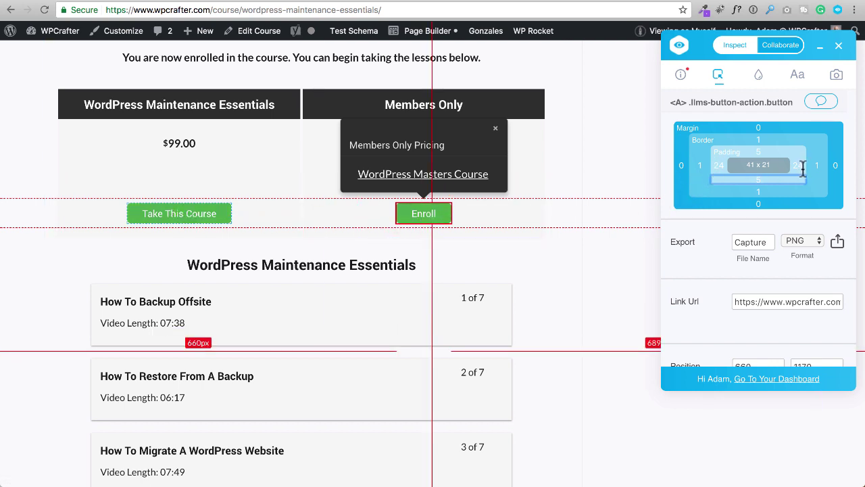
left_click(755, 179)
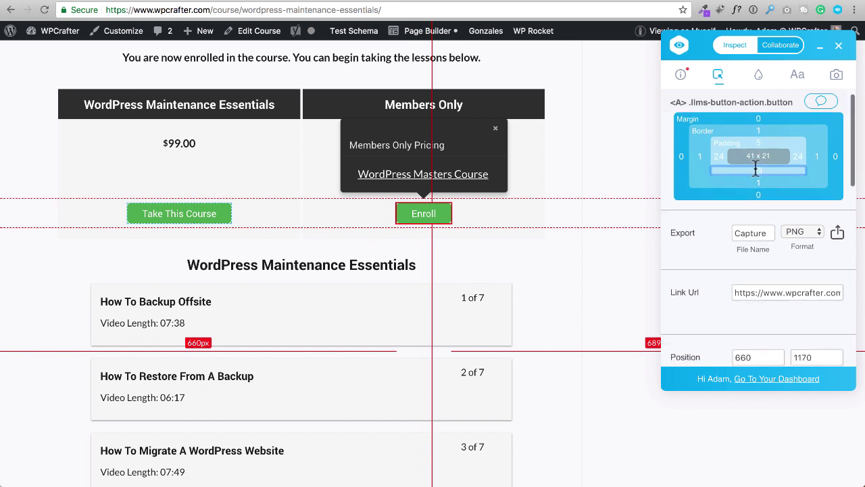
- Change the Enroll button's fill to purple (RGB 103, 46, 188) and remove its border
scroll(706, 247, "down", 5)
scroll(706, 247, "down", 4)
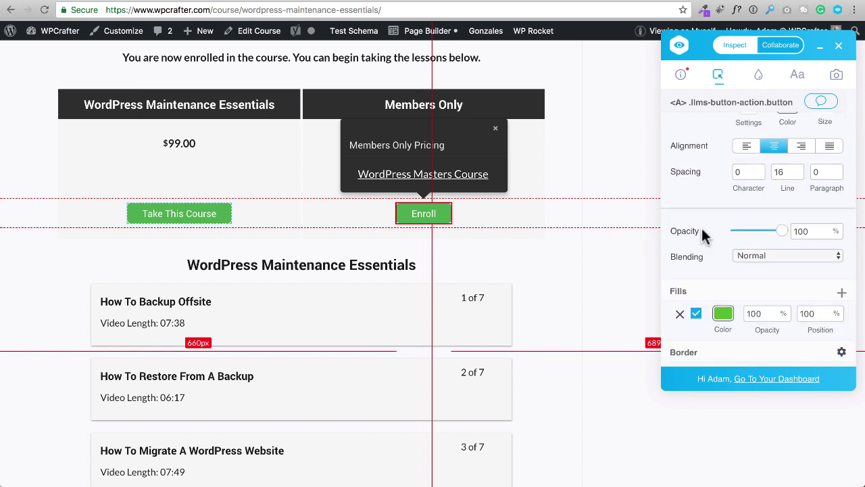
scroll(701, 233, "down", 3)
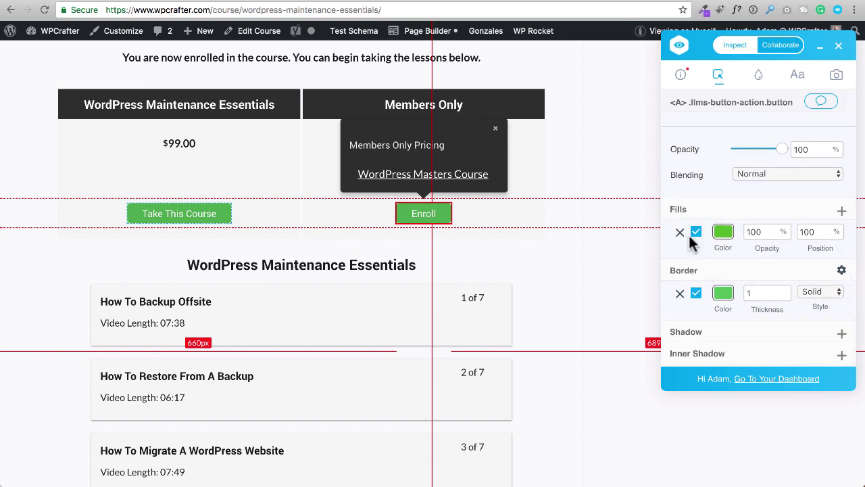
left_click(726, 233)
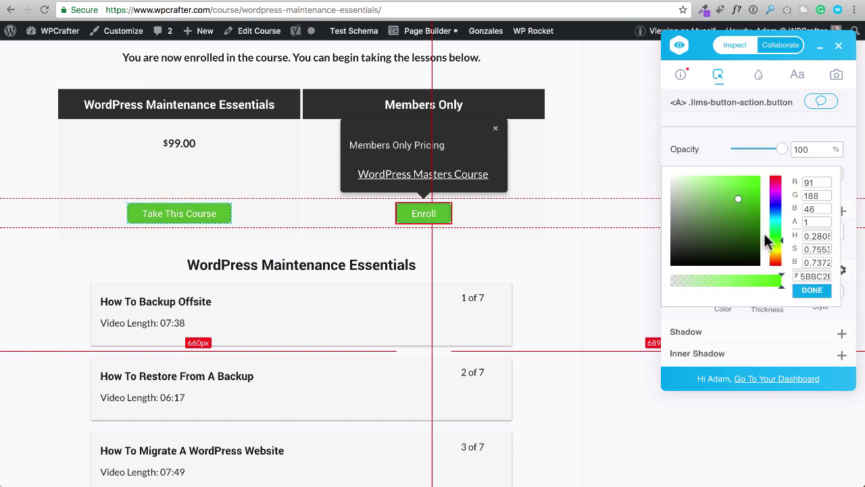
left_click_drag(773, 245, 773, 199)
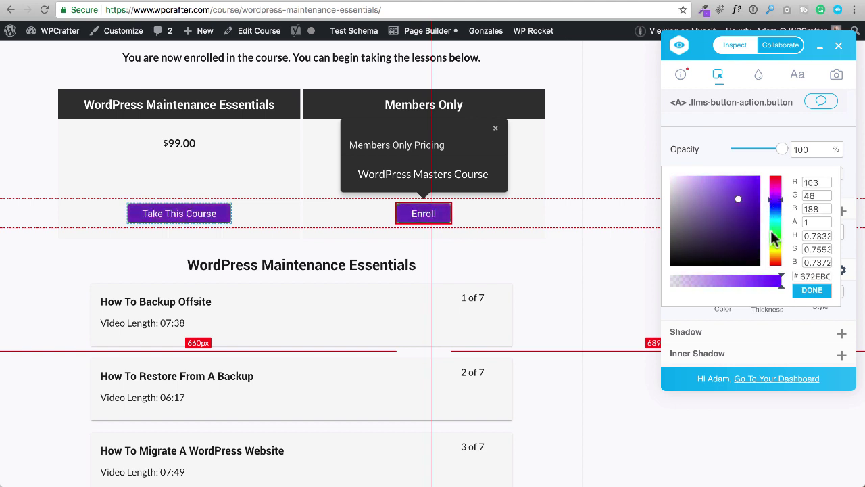
left_click(808, 291)
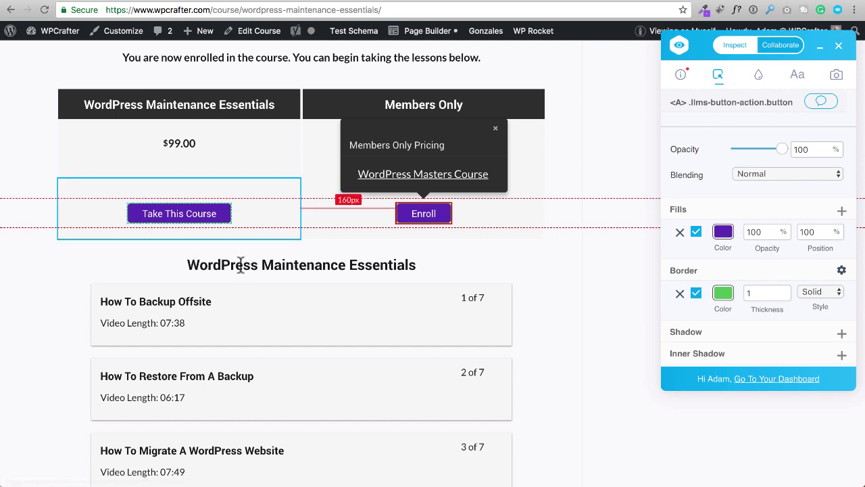
left_click(680, 295)
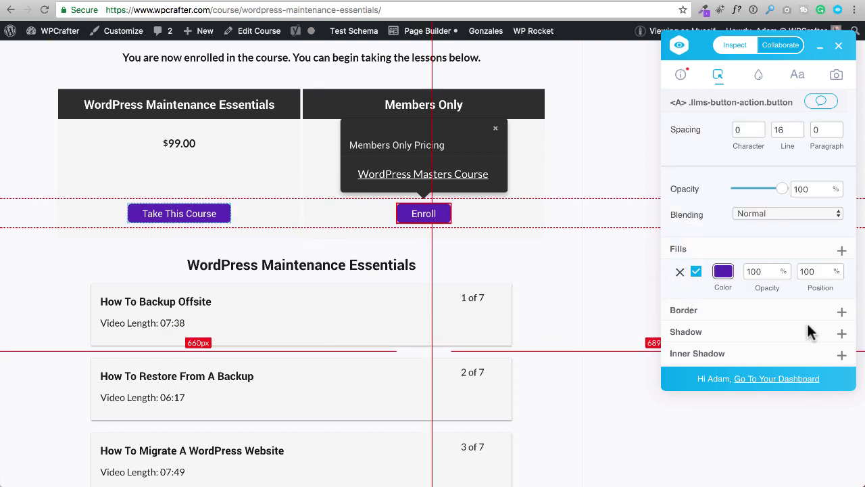
- Add a shadow to the Enroll button with X 0, Y 0, blur 5 and spread 0
left_click(843, 334)
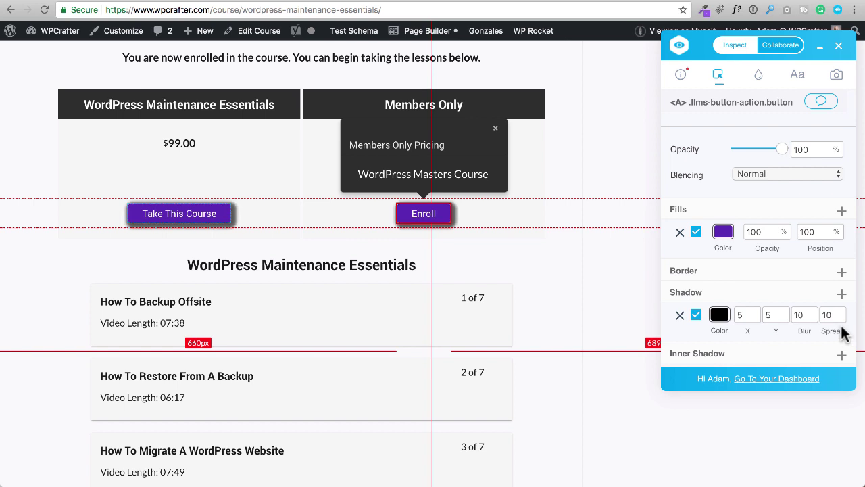
left_click(768, 317)
key("shift+Tab")
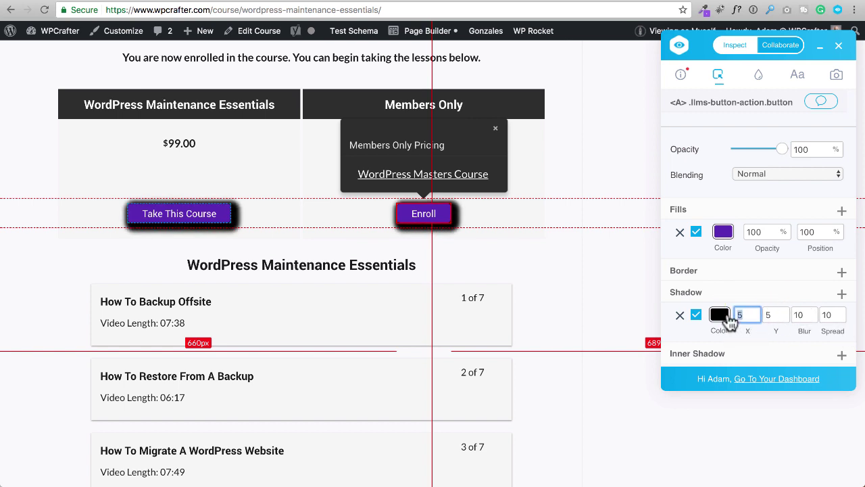
type("0")
key("Tab")
type("0")
key("Tab")
key("Tab")
type("0")
type("5")
- Reduce the alpha of the Enroll button's black shadow color to about 0.17
left_click(720, 315)
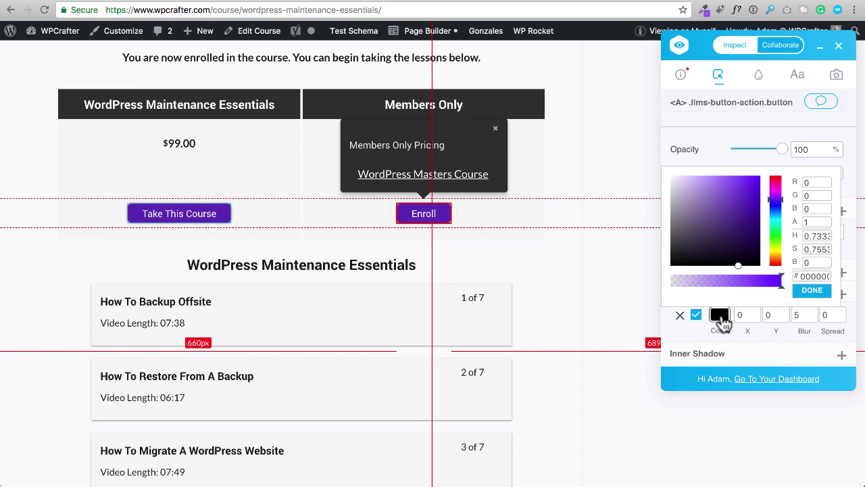
left_click_drag(781, 280, 690, 285)
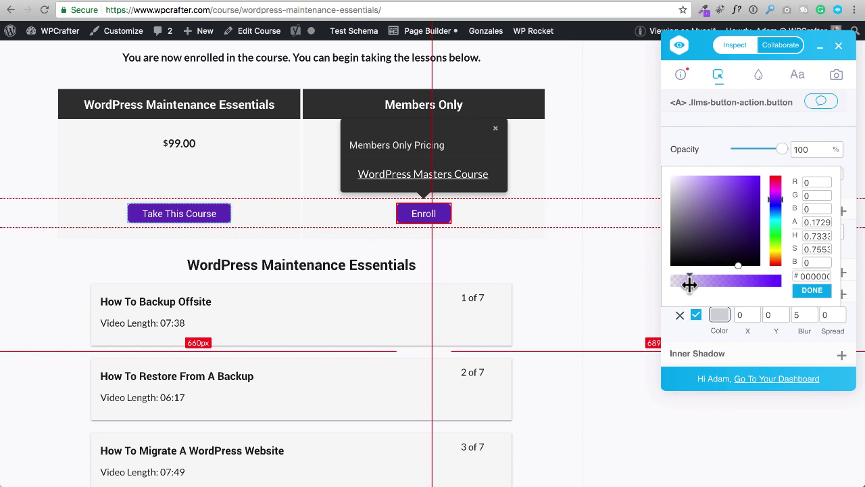
left_click(806, 291)
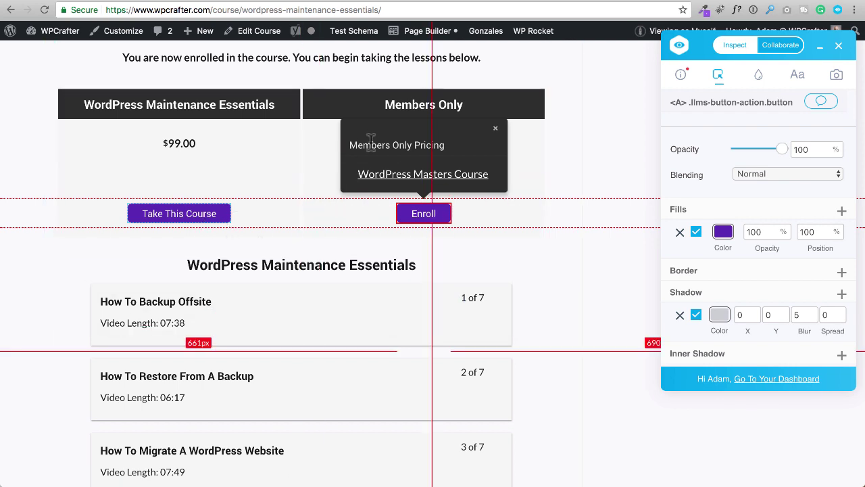
- Select the Members Only plan title and examine its available typefaces, font weights, alignment, spacing and fill settings
left_click(408, 105)
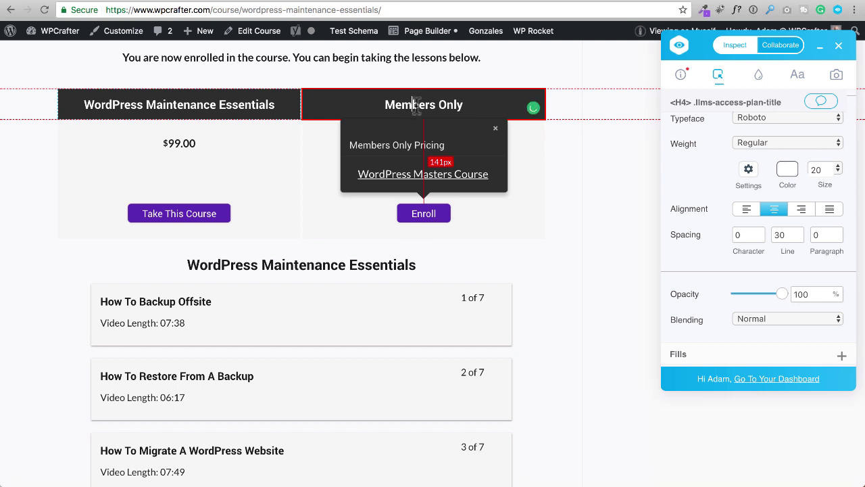
scroll(723, 172, "up", 2)
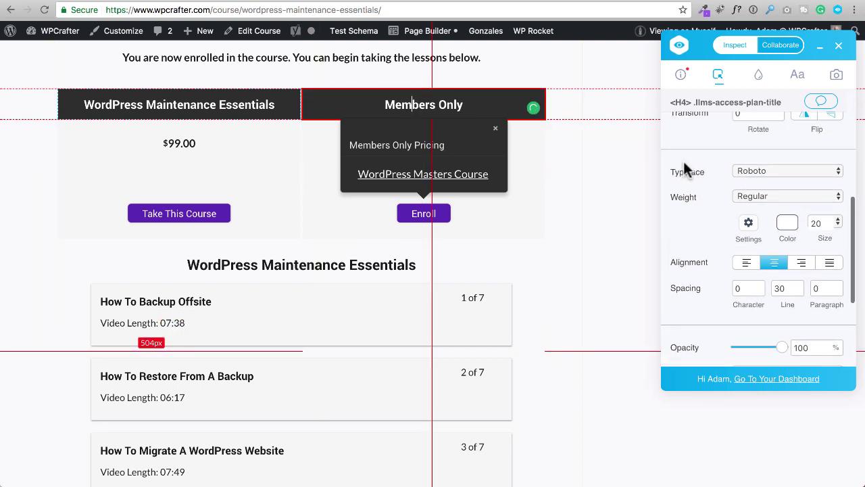
left_click(744, 172)
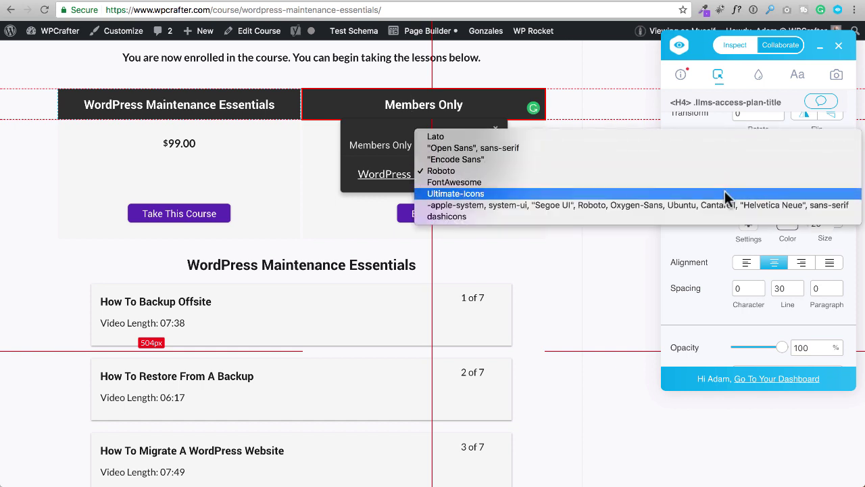
left_click(701, 242)
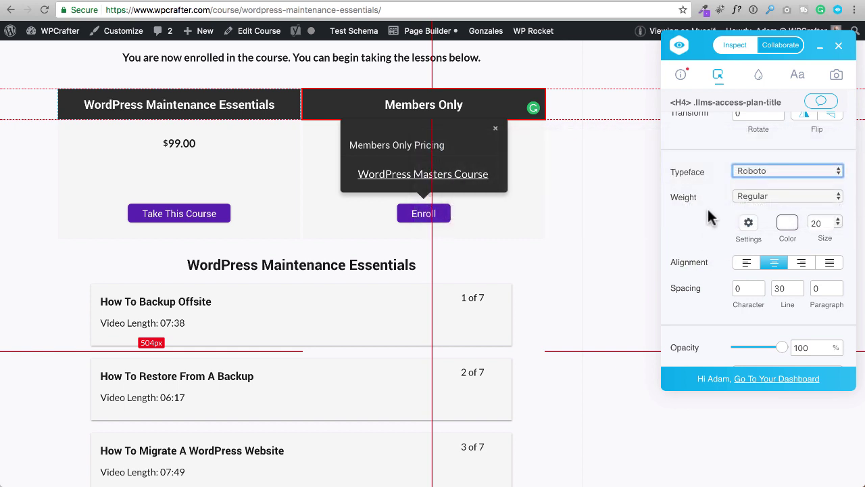
left_click(750, 198)
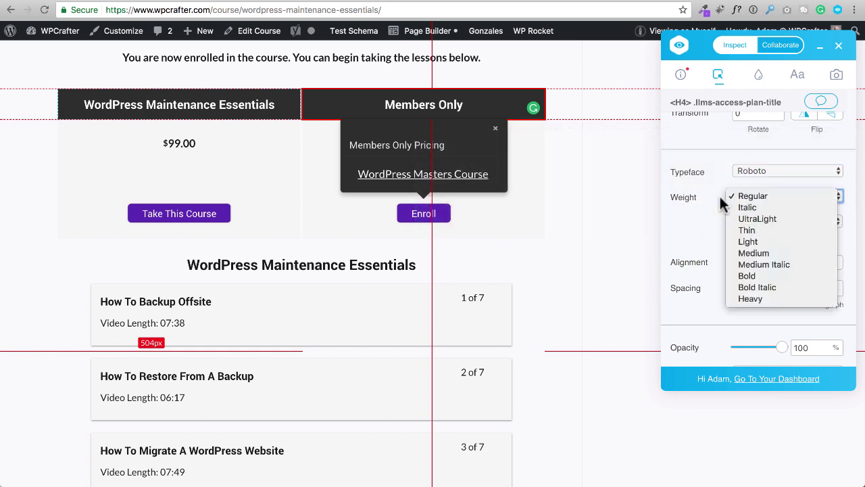
left_click(688, 201)
scroll(689, 202, "down", 3)
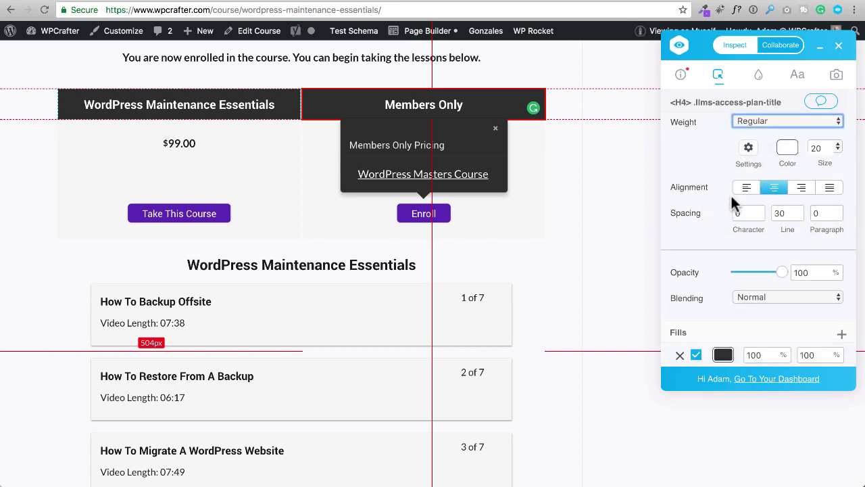
scroll(724, 241, "down", 2)
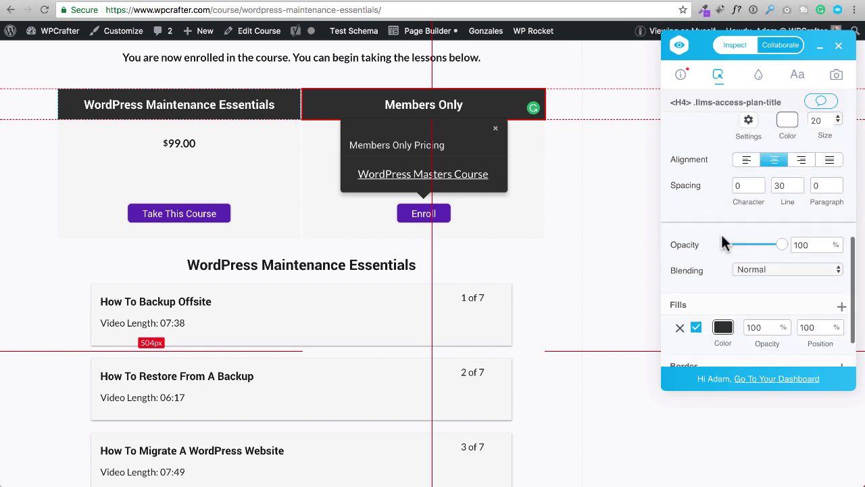
scroll(715, 243, "up", 4)
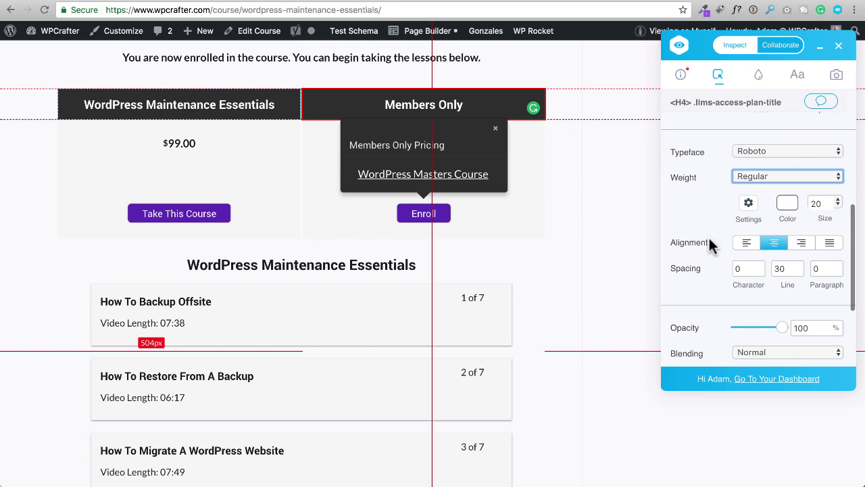
- Try the Uppercase text transform on the pricing plan titles
left_click(748, 227)
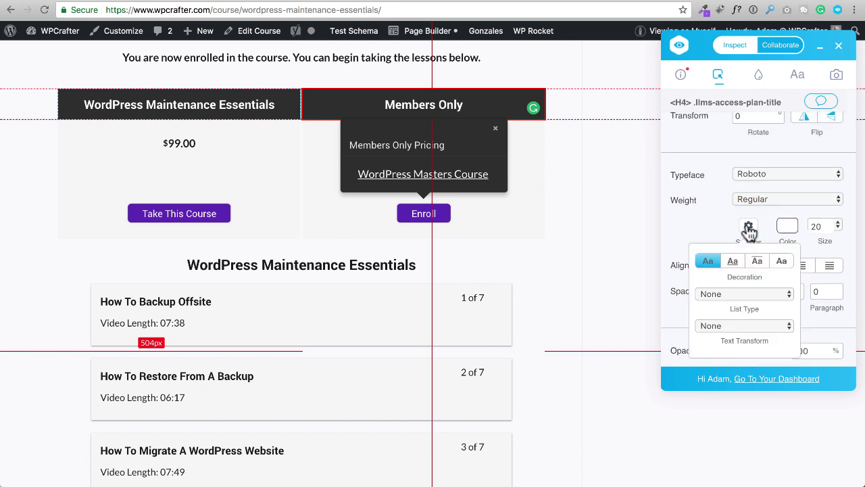
left_click(741, 327)
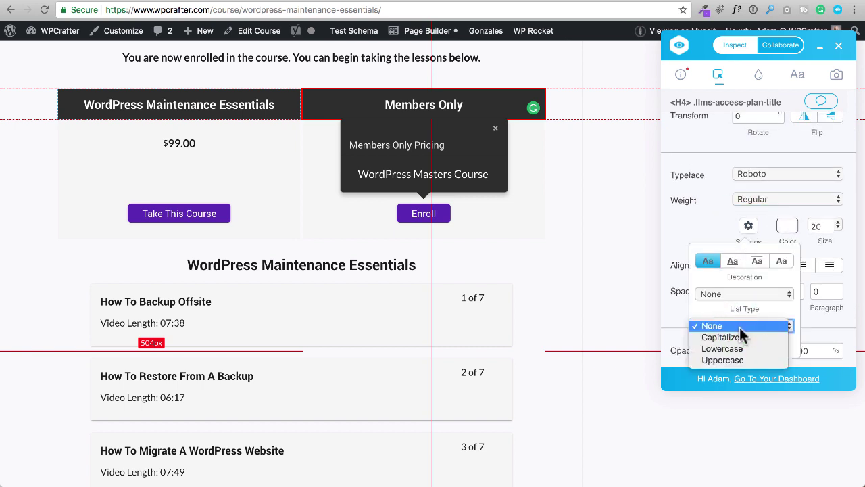
left_click(742, 361)
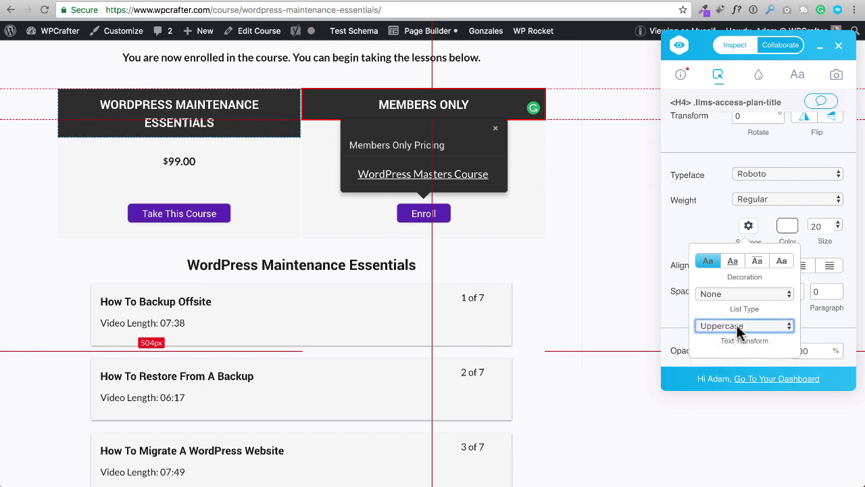
left_click(739, 326)
left_click(734, 291)
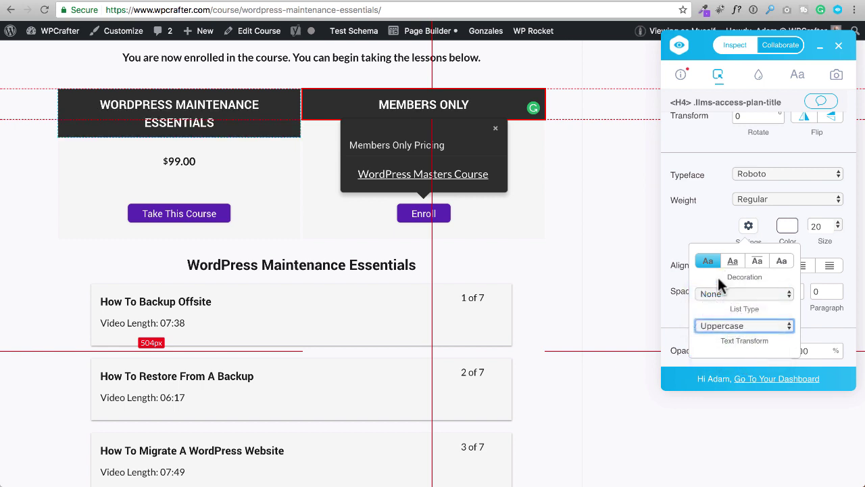
left_click(696, 225)
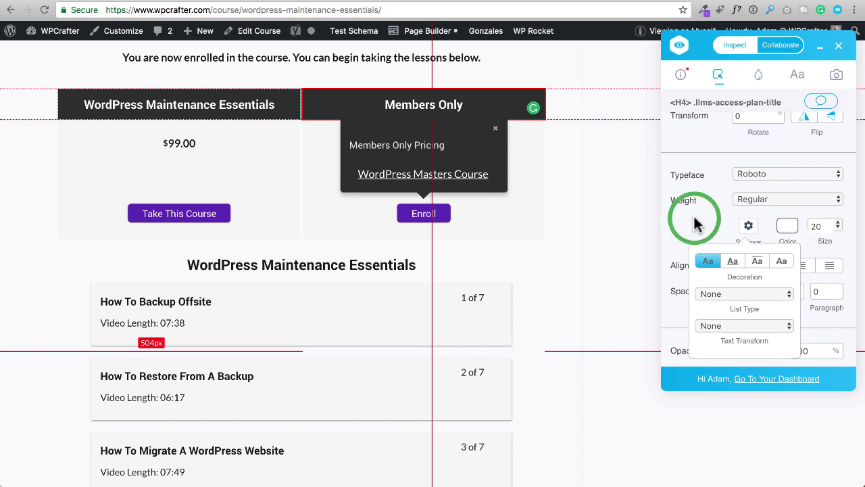
- Set the font size of the pricing plan titles to 25
left_click(817, 225)
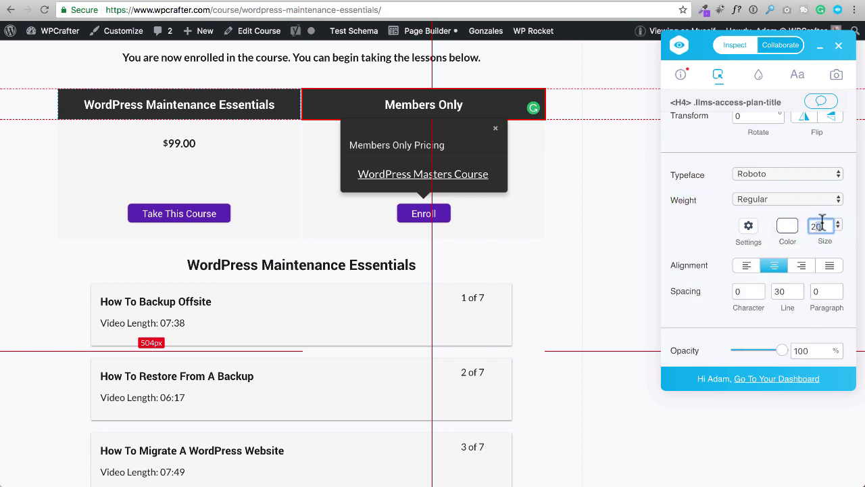
type("25")
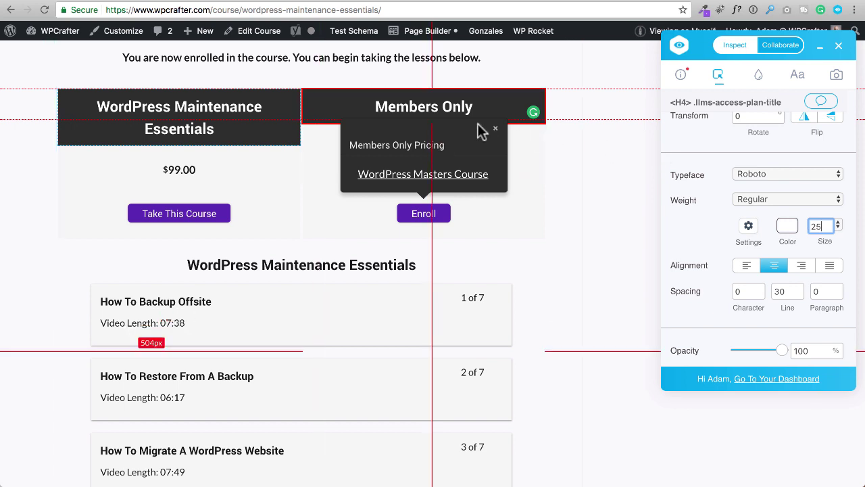
scroll(719, 243, "down", 1)
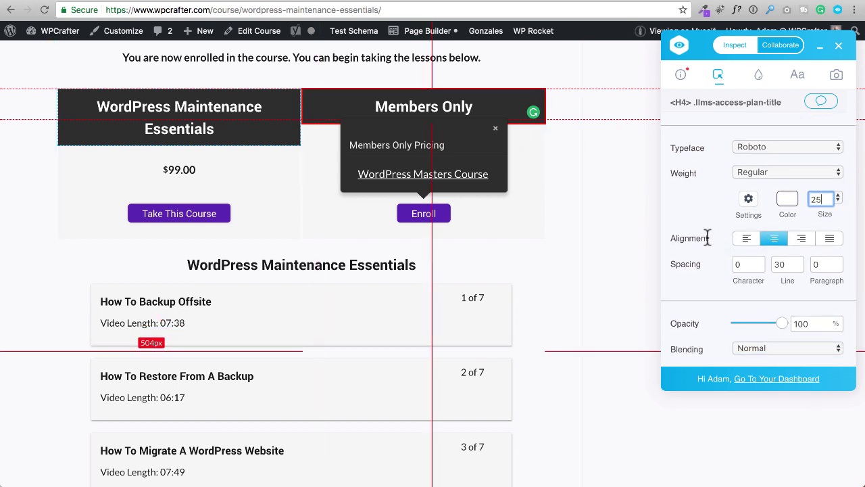
scroll(708, 240, "down", 5)
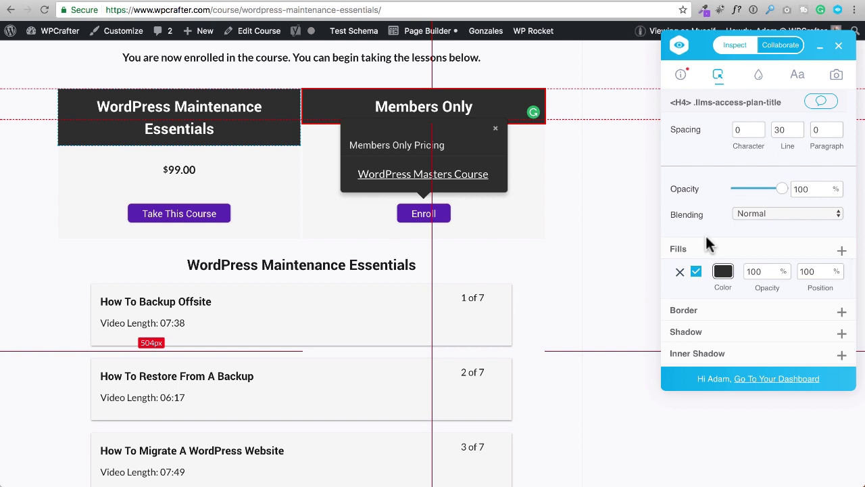
scroll(707, 244, "up", 4)
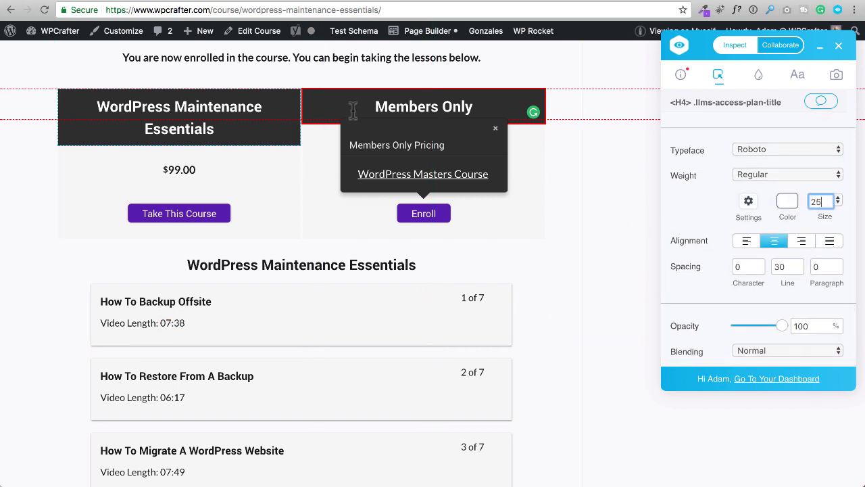
key("Return")
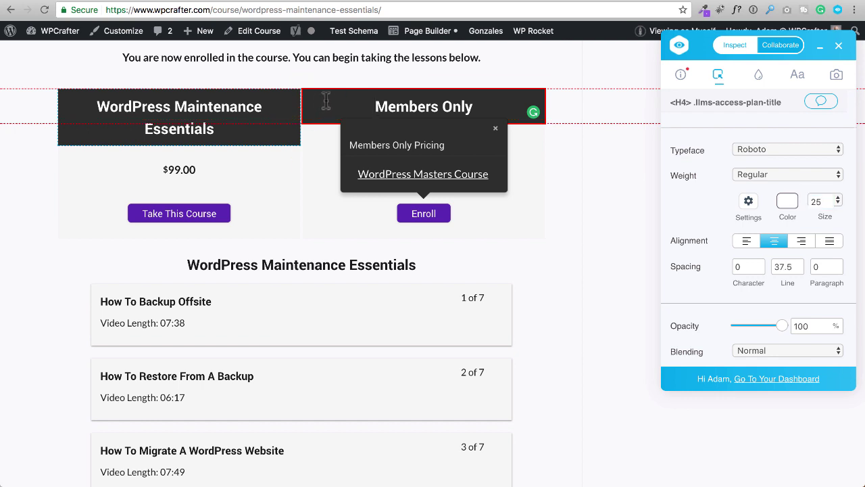
- Change the plan titles' fill to purple (RGB 109, 43, 207) and close the Members Only Pricing tooltip
scroll(685, 229, "down", 4)
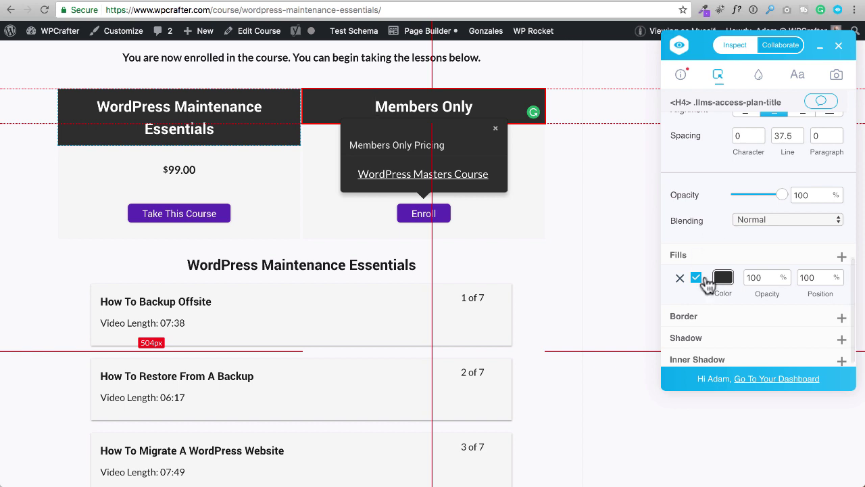
left_click(723, 280)
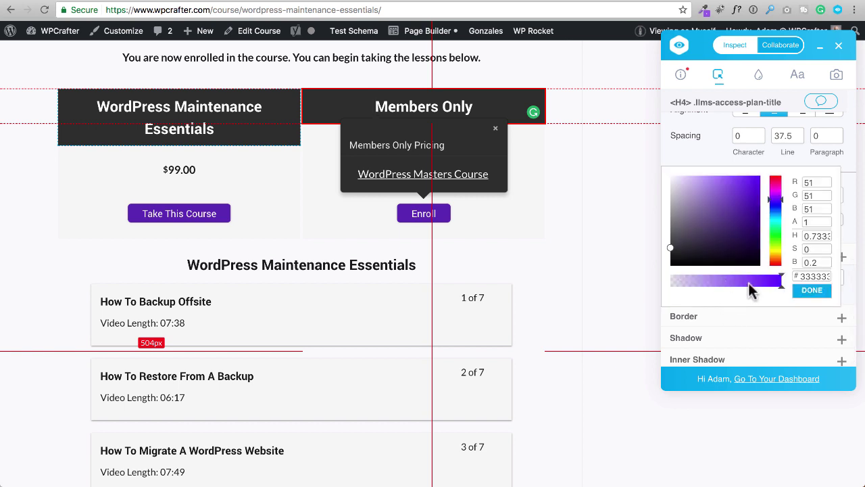
left_click_drag(749, 228, 744, 198)
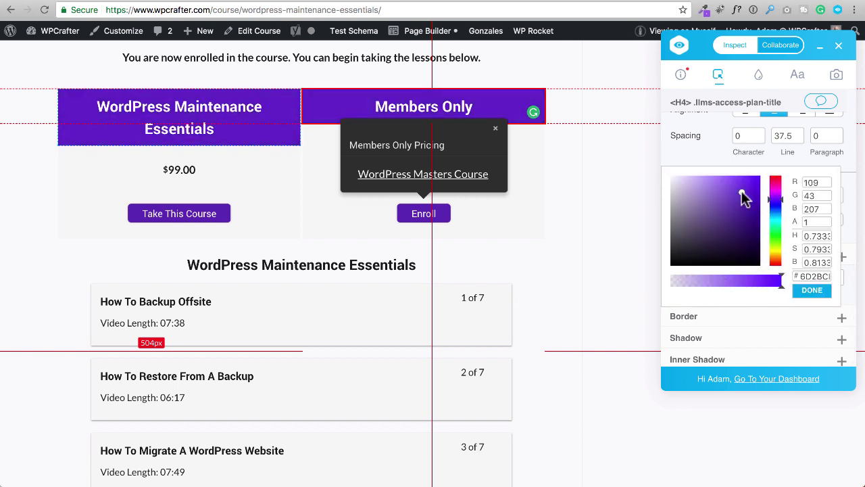
scroll(591, 238, "up", 4)
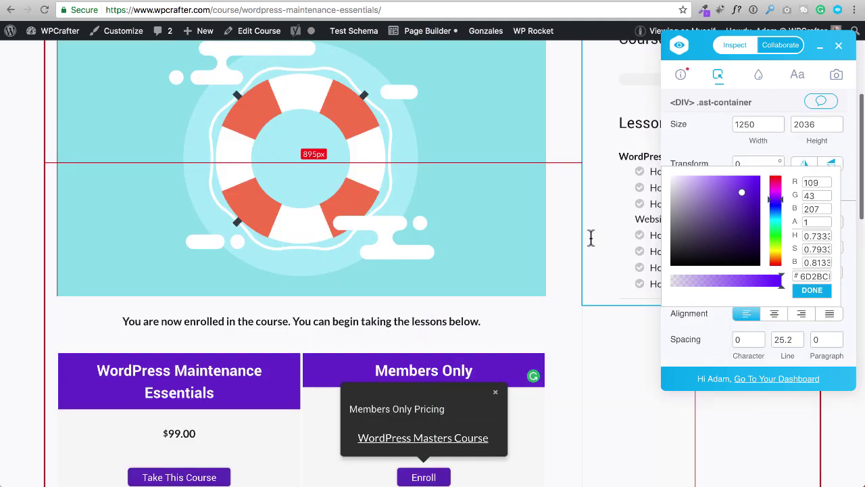
left_click(495, 394)
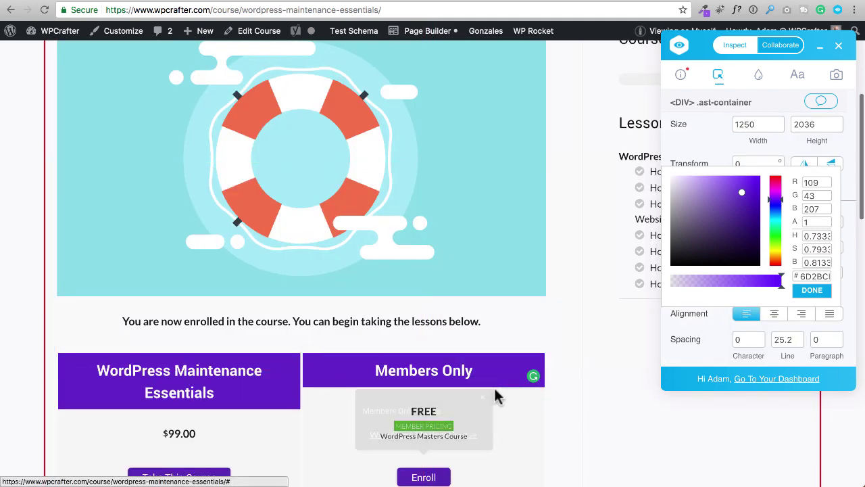
- Replace the word "Members" in the Members Only plan title with the sample text "vdsfdsfg"
scroll(541, 319, "down", 3)
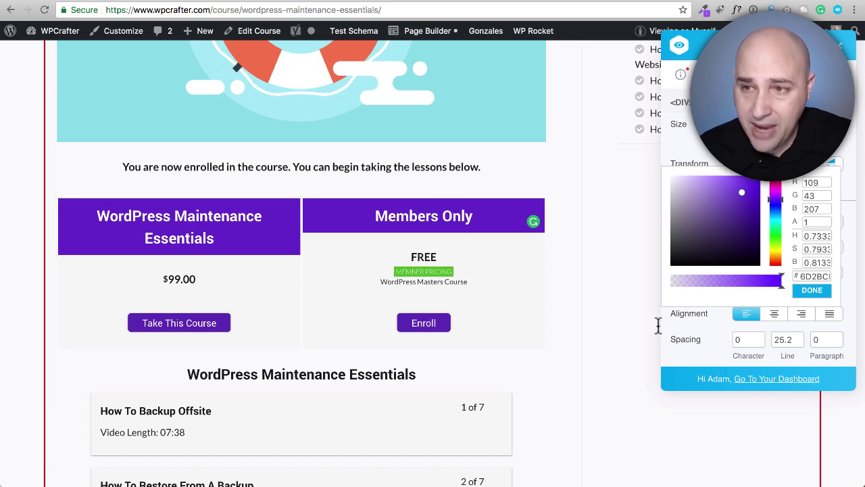
scroll(578, 233, "up", 5)
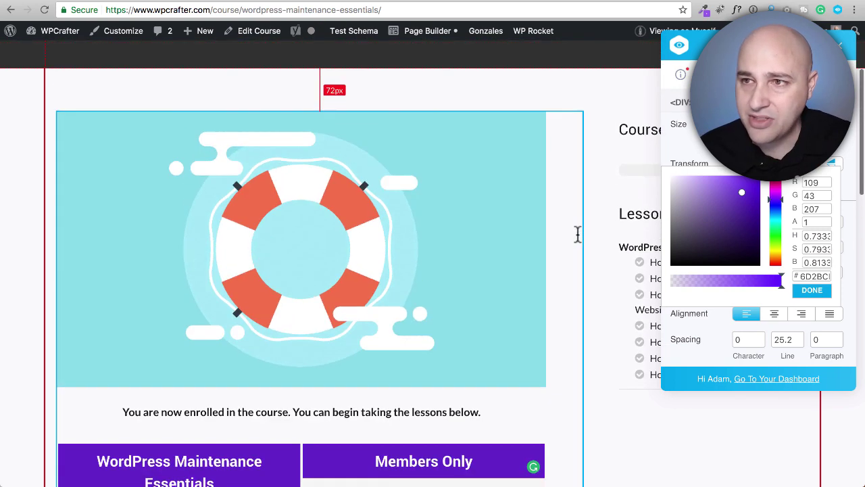
scroll(578, 234, "down", 5)
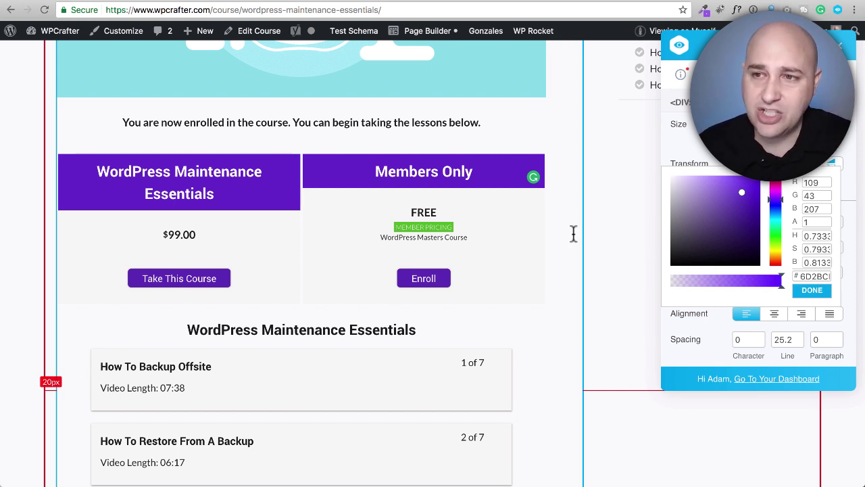
double_click(421, 164)
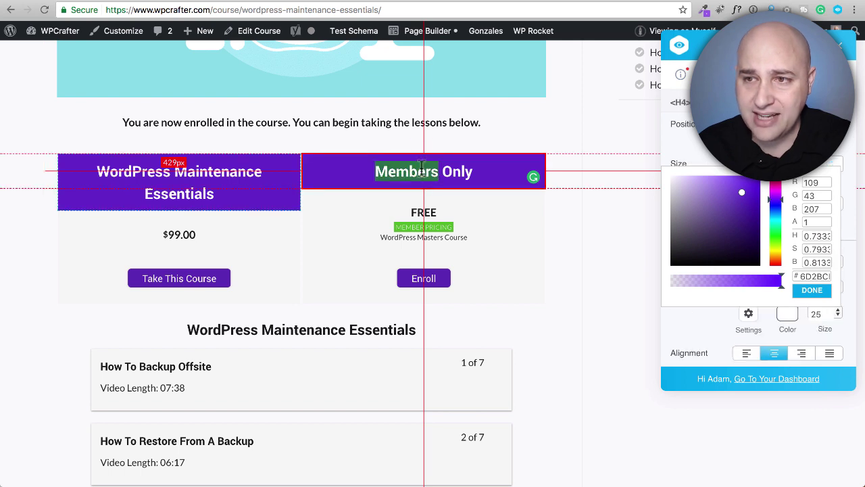
type("vdsfdsfg")
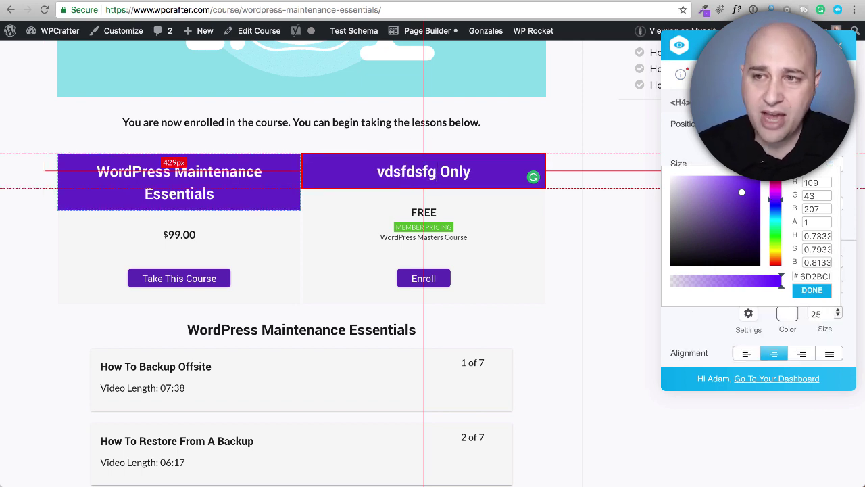
left_click(377, 172)
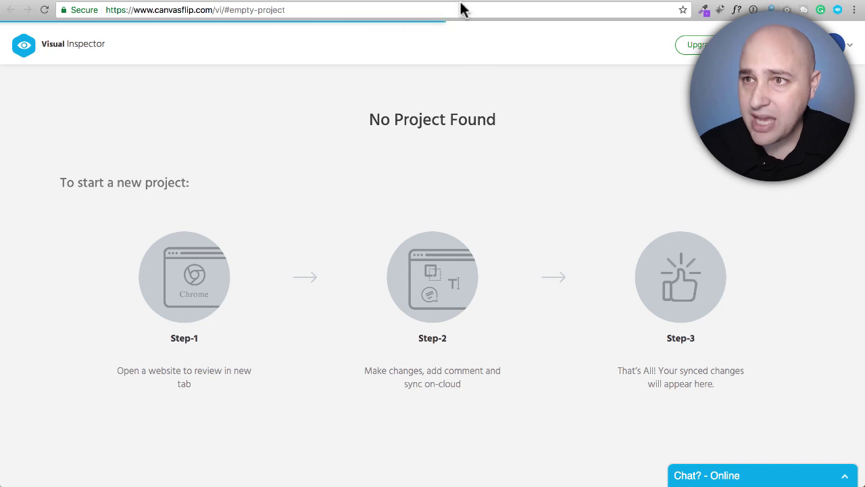
- Examine the Product Hunt listing for CanvasFlip Visual Inspector and the feature sections on its product website
left_click(470, 4)
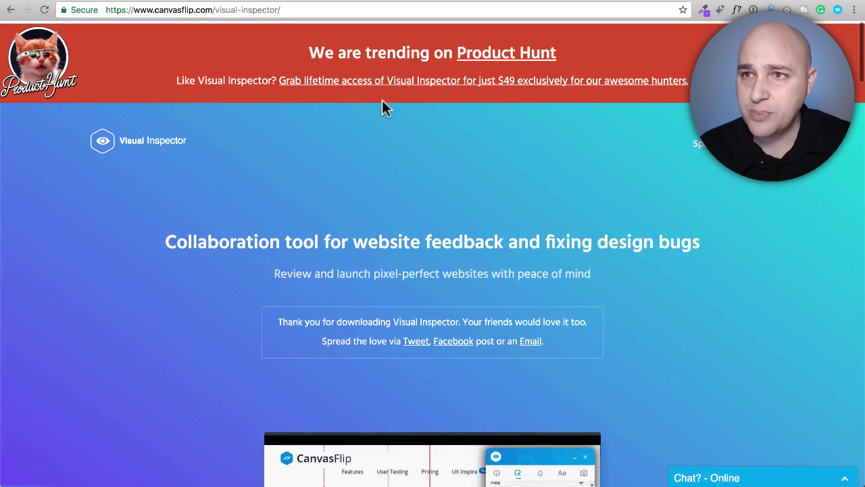
left_click(387, 3)
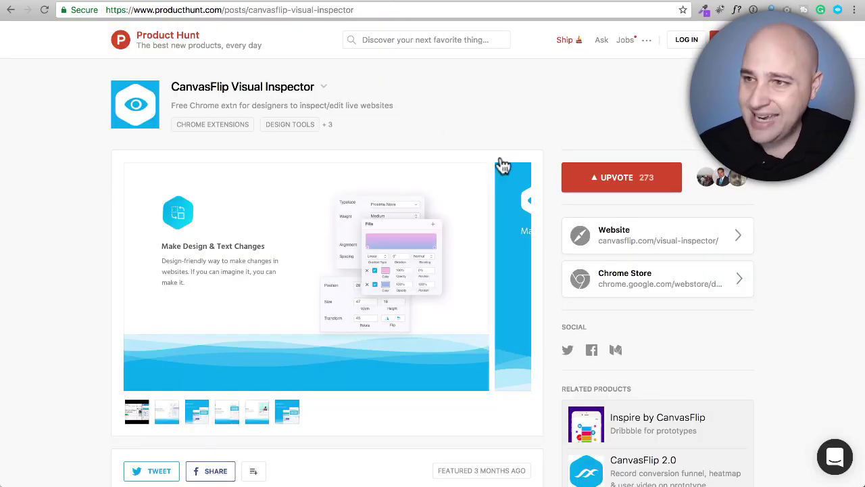
left_click(463, 2)
scroll(444, 225, "down", 5)
scroll(444, 233, "down", 6)
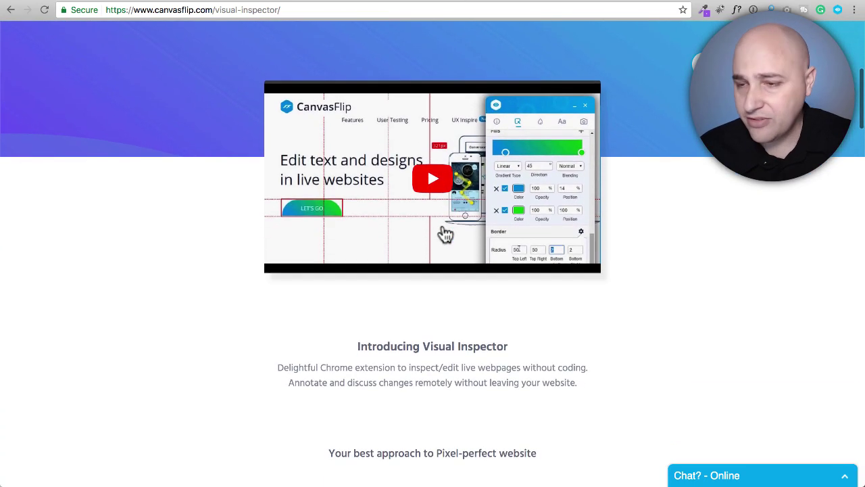
scroll(444, 233, "down", 5)
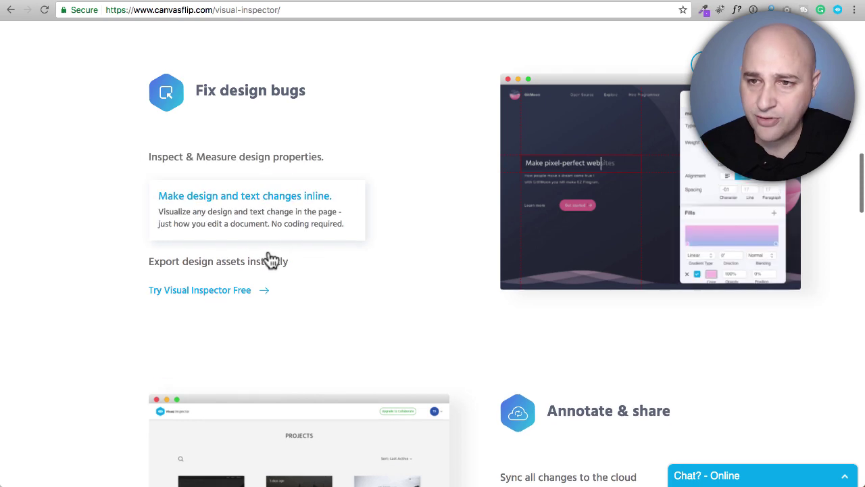
mouse_move(264, 265)
scroll(344, 271, "down", 6)
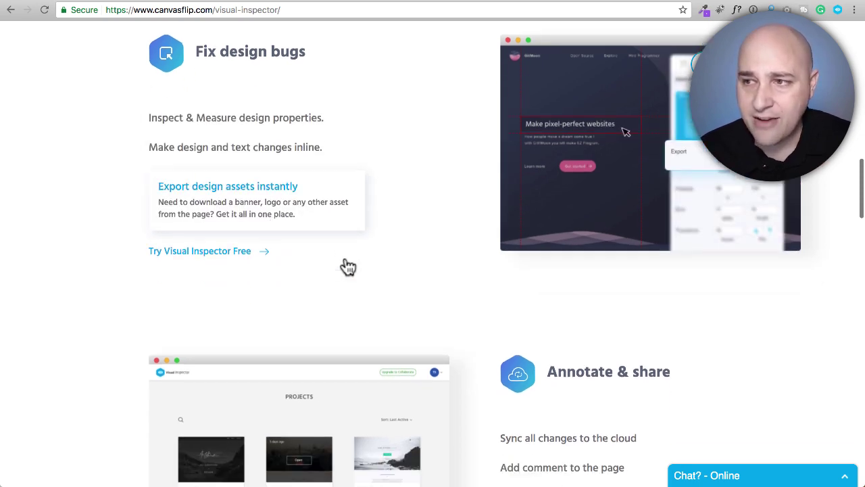
scroll(348, 264, "up", 15)
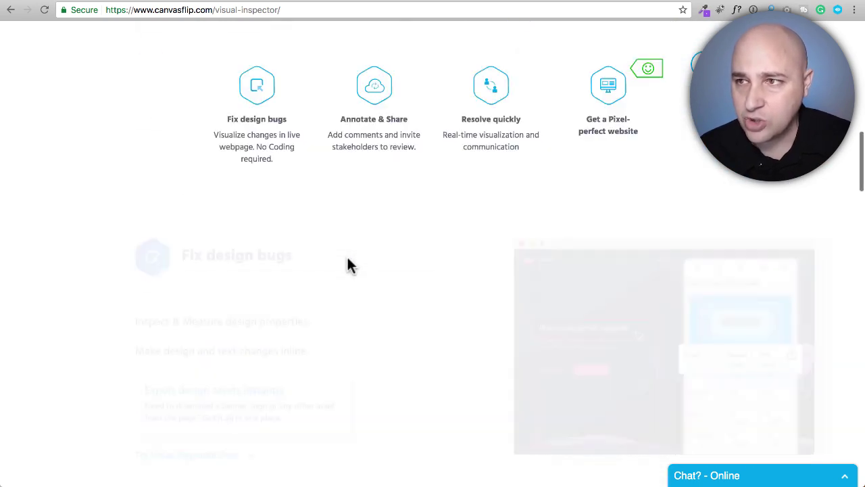